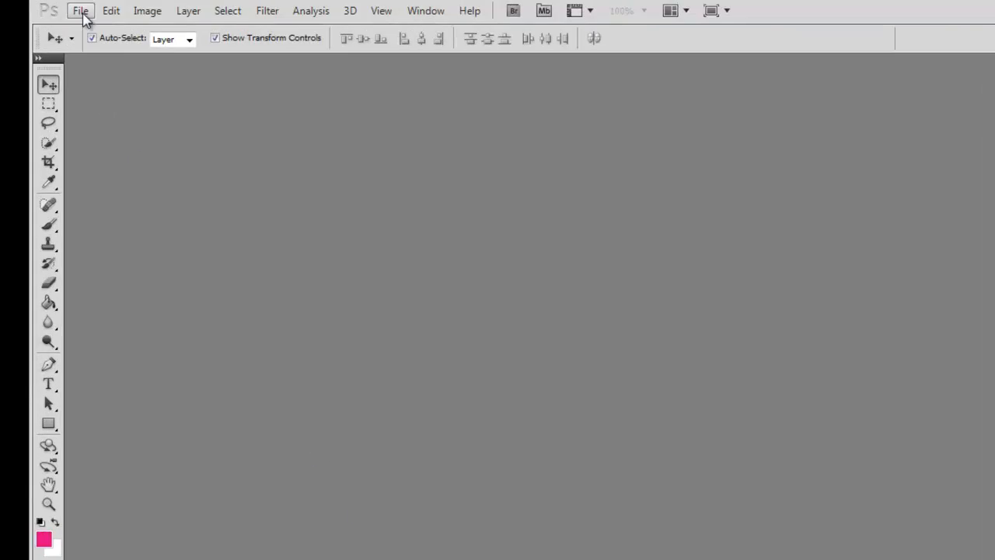
Step: Start a new document and name it Last Name_This_IS_Me
click(81, 12)
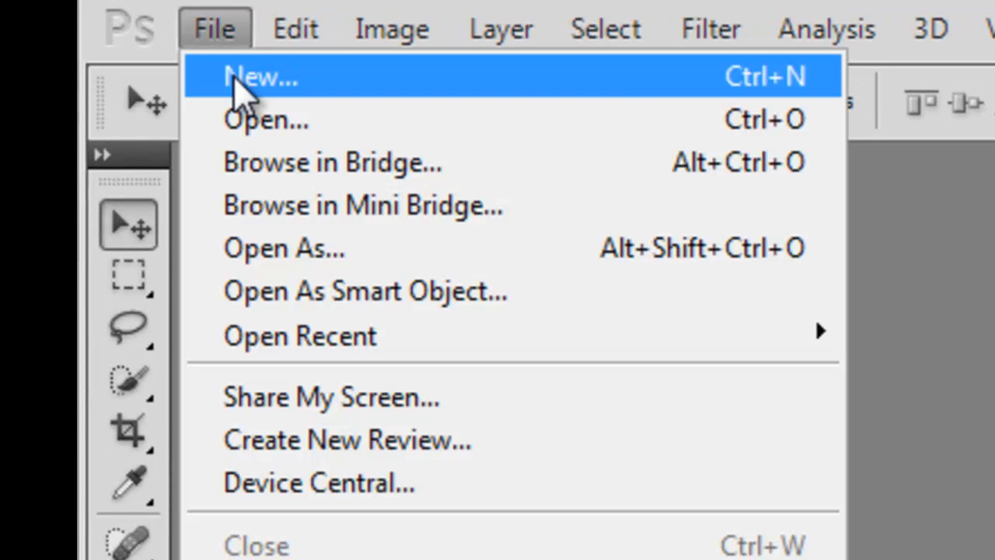
click(237, 78)
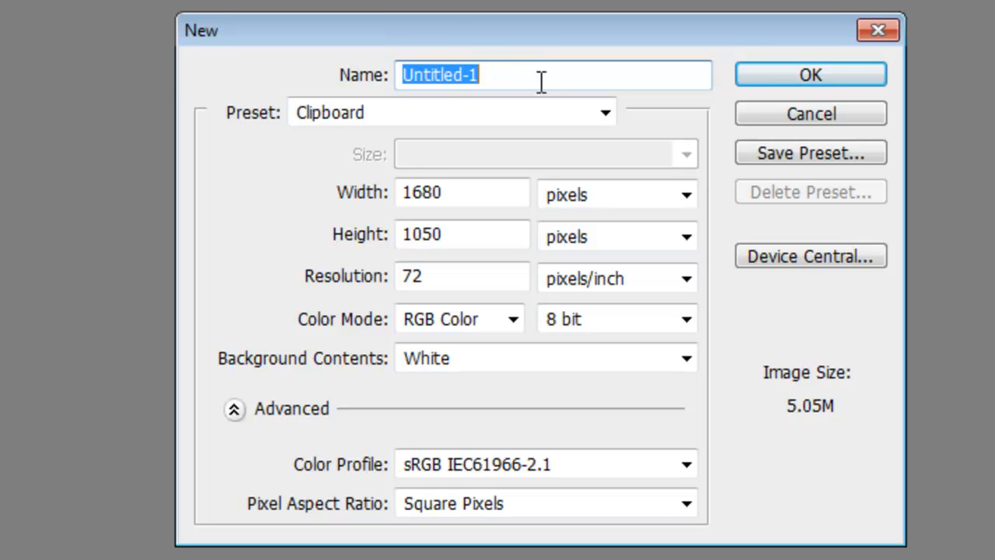
text(La)
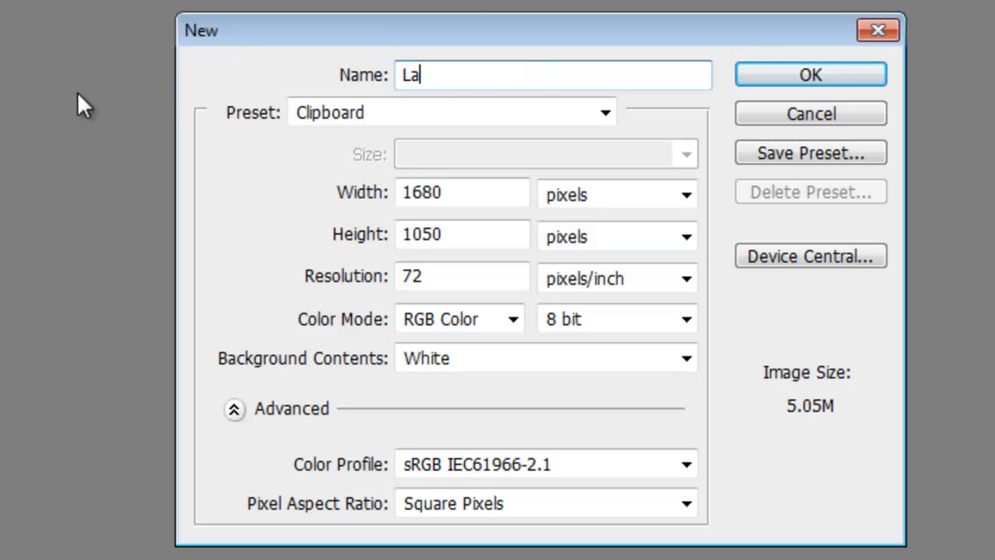
text(st Name_This_IS_Me)
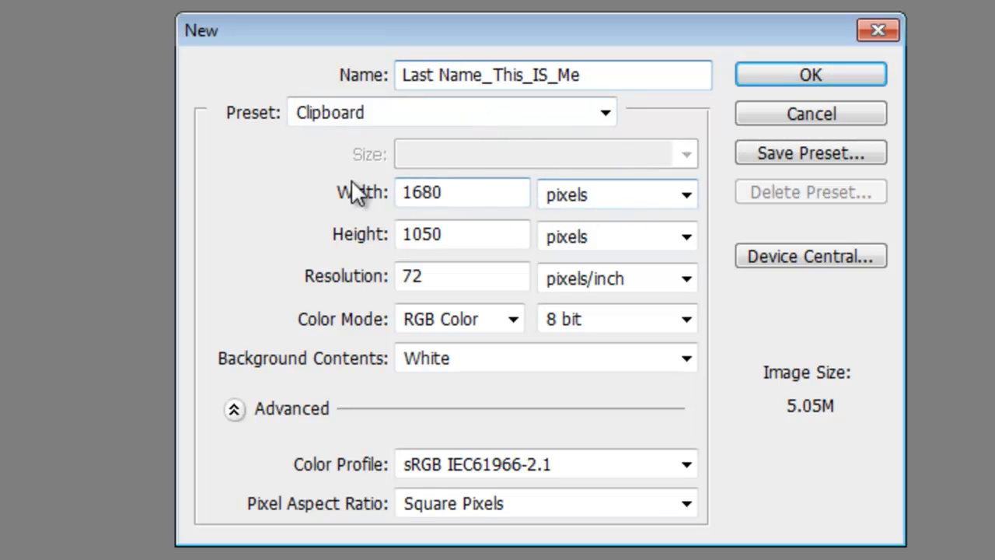
Step: Set the new document's size to 17 inches wide by 11 inches high
click(684, 197)
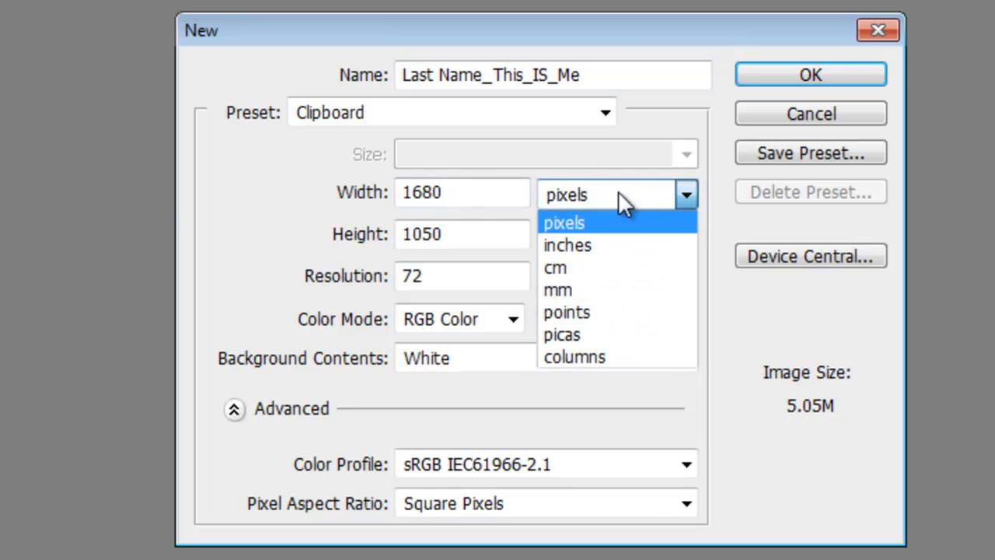
click(559, 246)
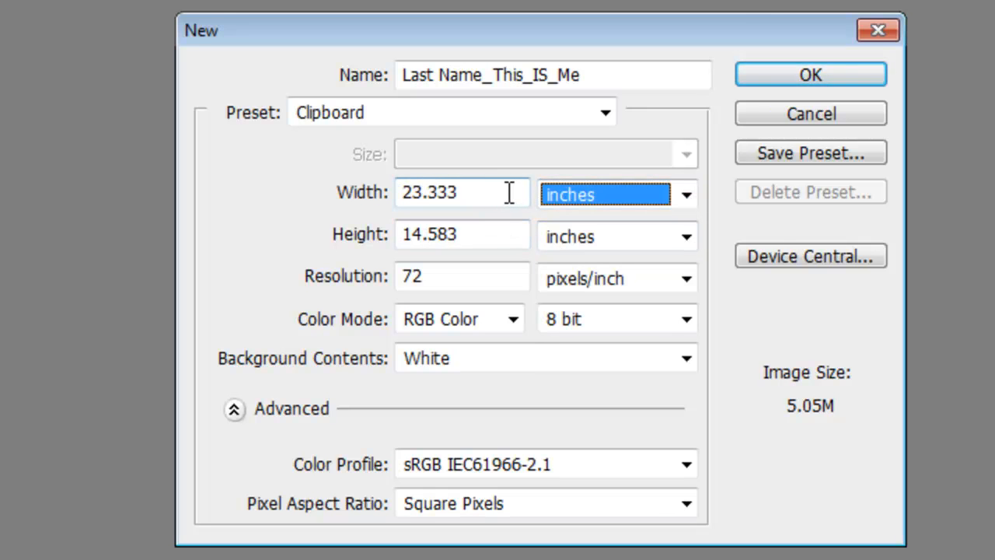
drag(509, 192, 344, 189)
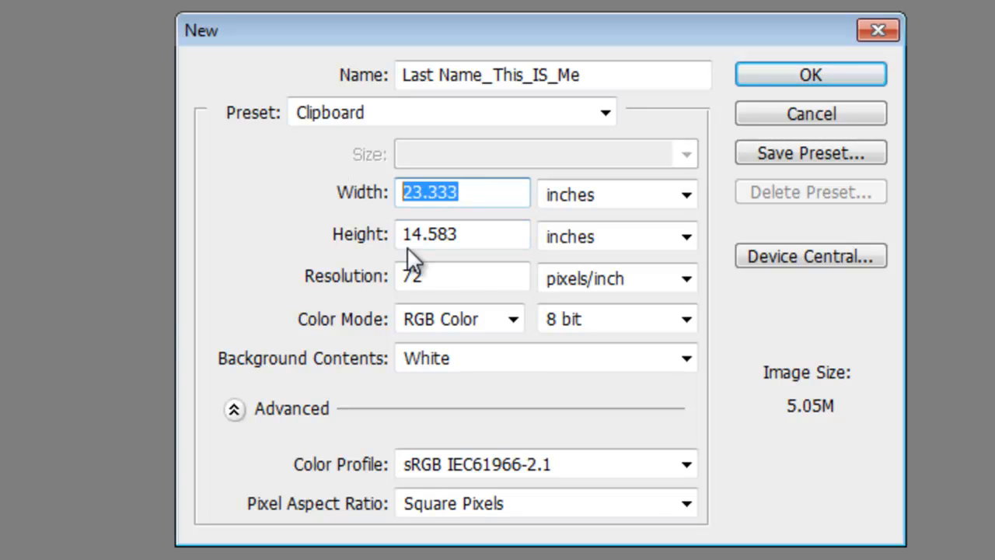
text(17)
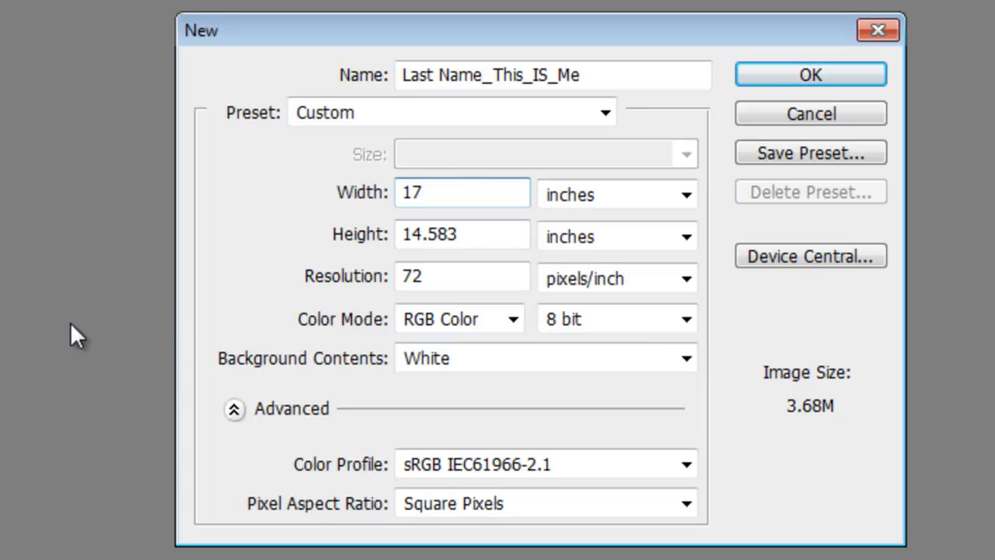
click(599, 196)
click(534, 194)
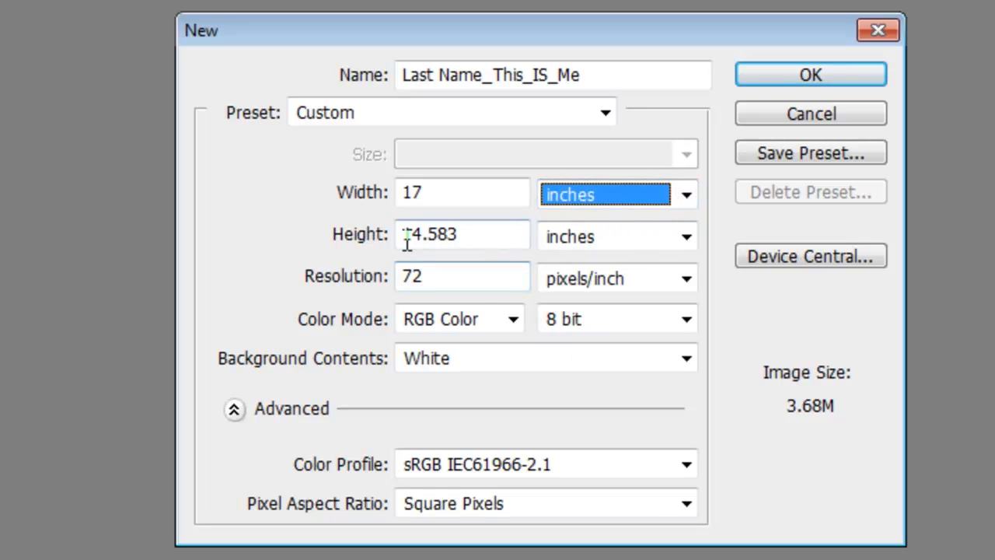
key(Tab)
text(11)
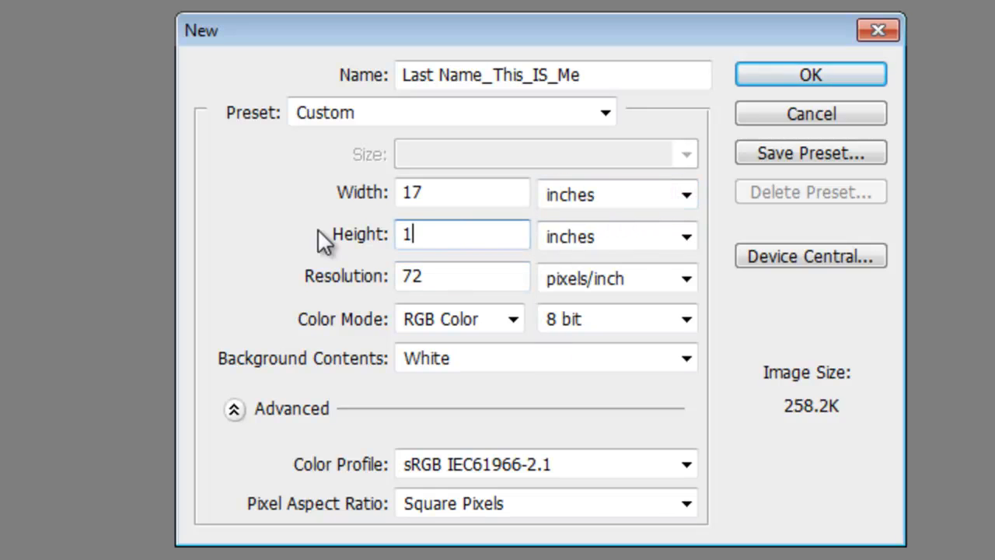
Step: Set the resolution to 300 pixels/inch and create the document
click(448, 277)
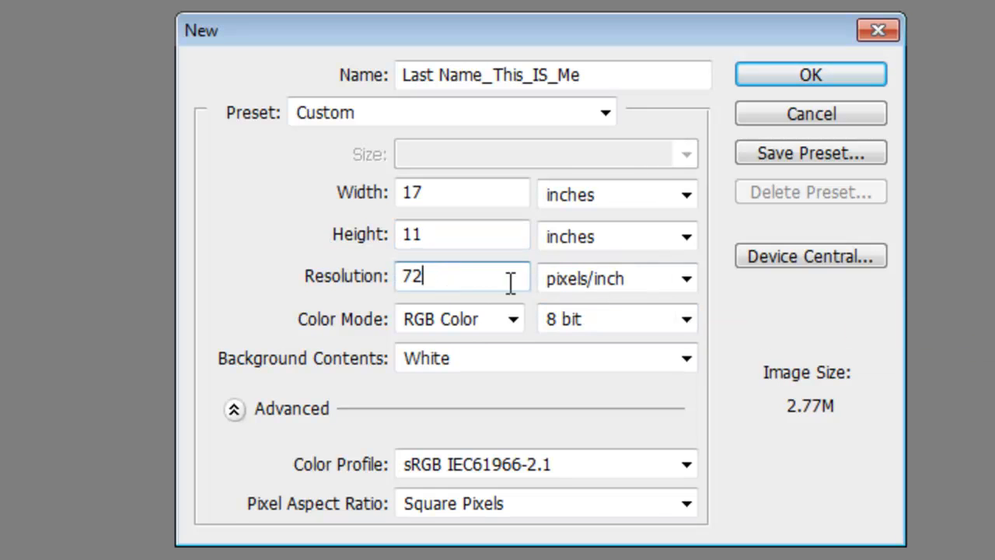
click(630, 281)
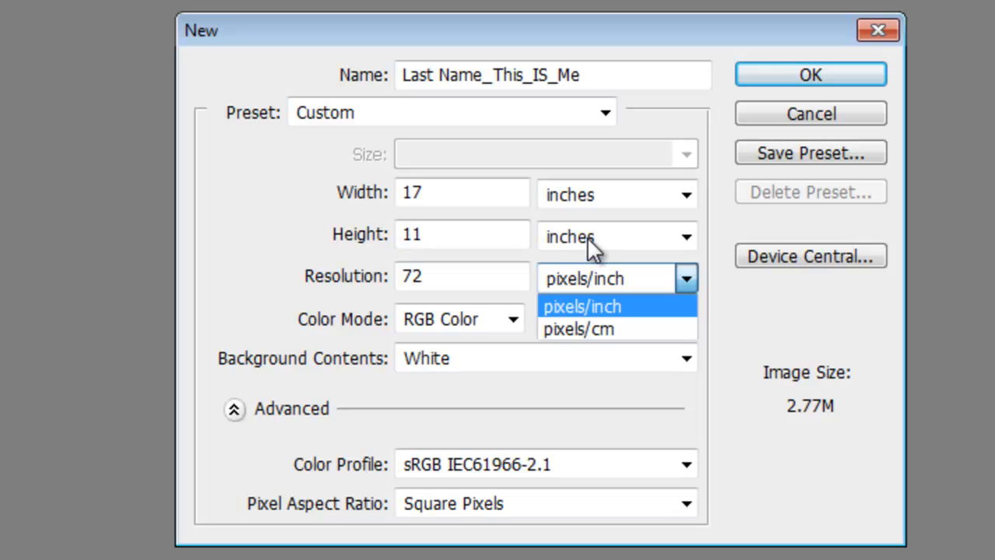
click(557, 308)
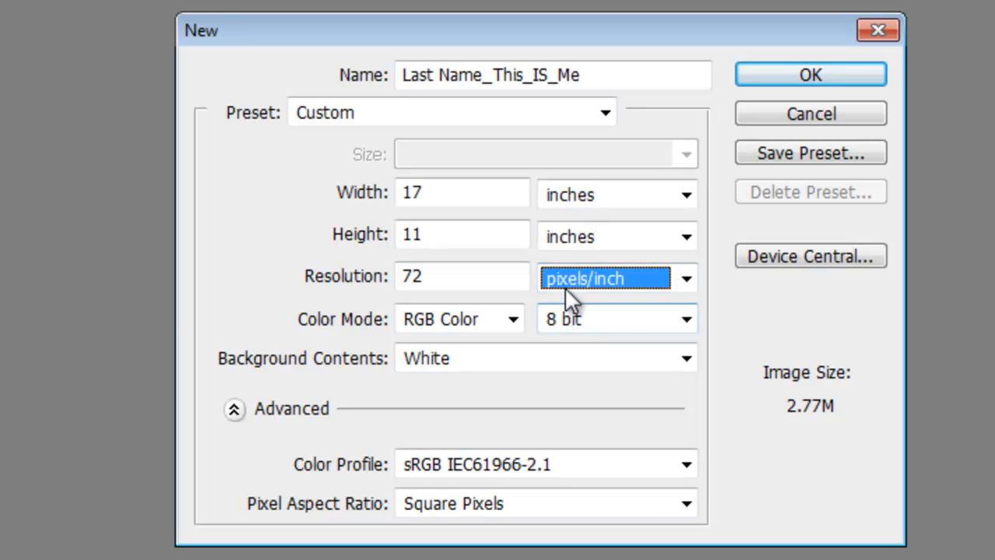
drag(447, 277, 343, 288)
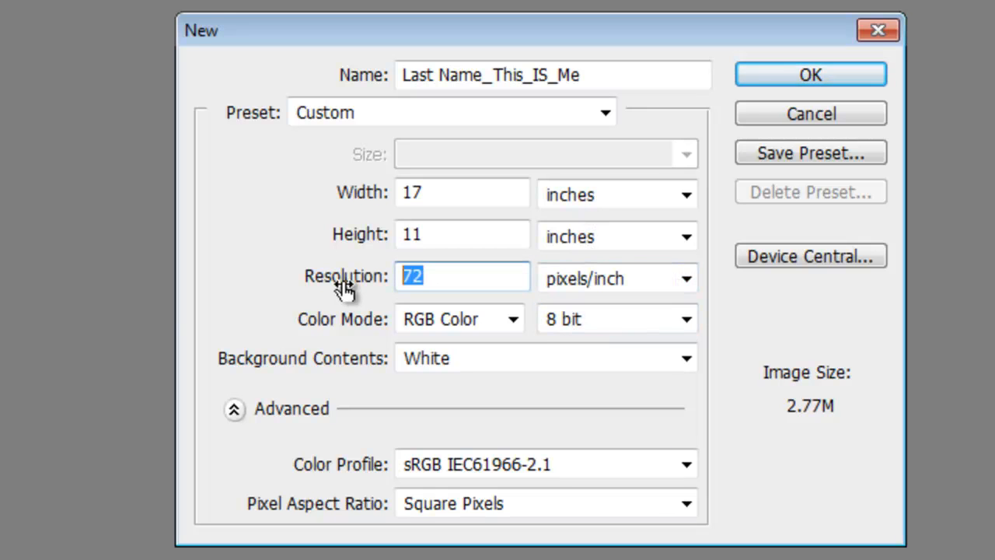
text(300)
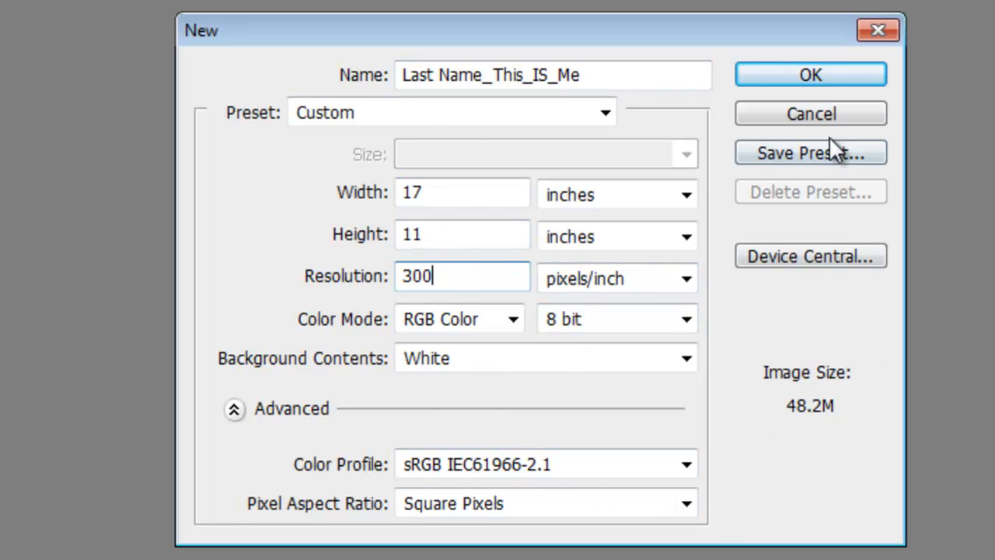
click(836, 79)
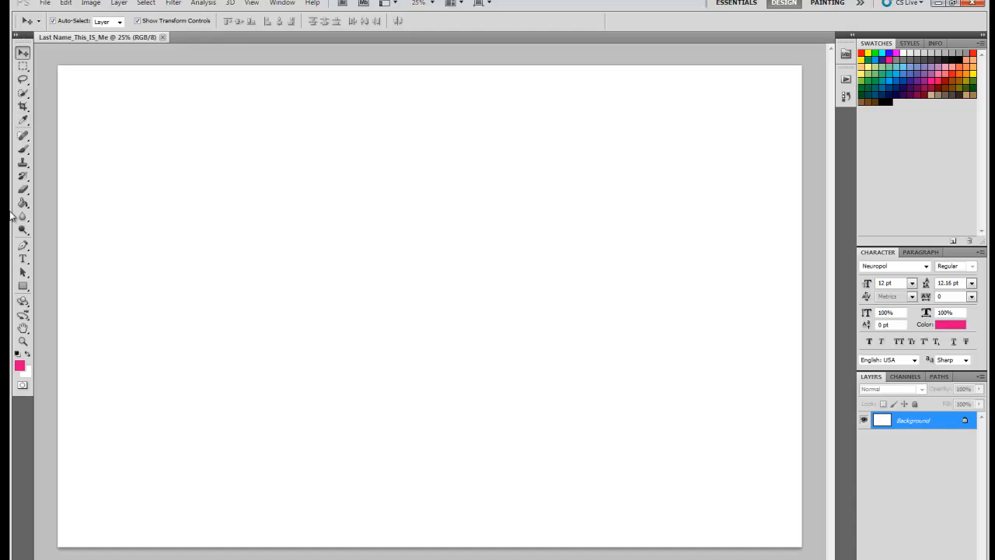
Step: Switch the workspace layout to Essentials (Default)
click(23, 78)
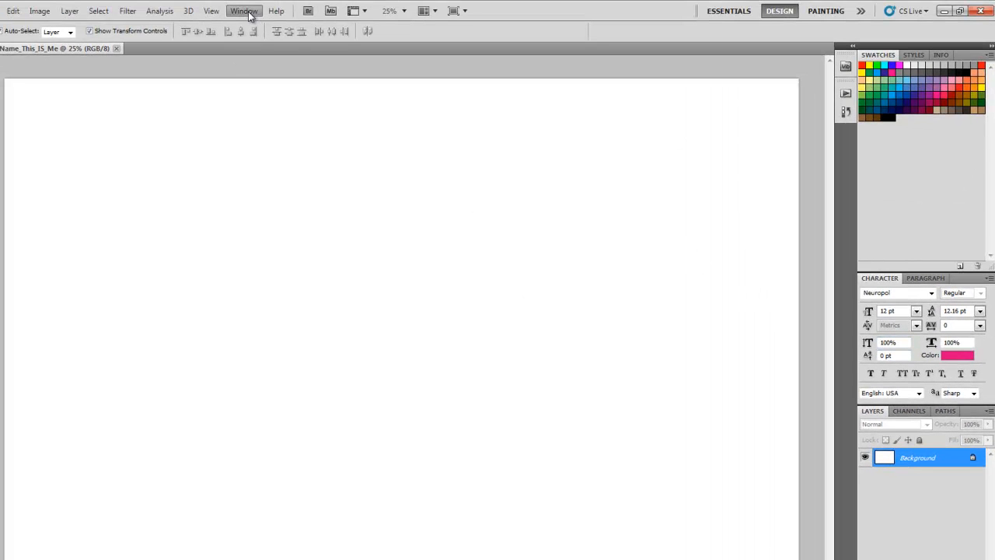
click(246, 11)
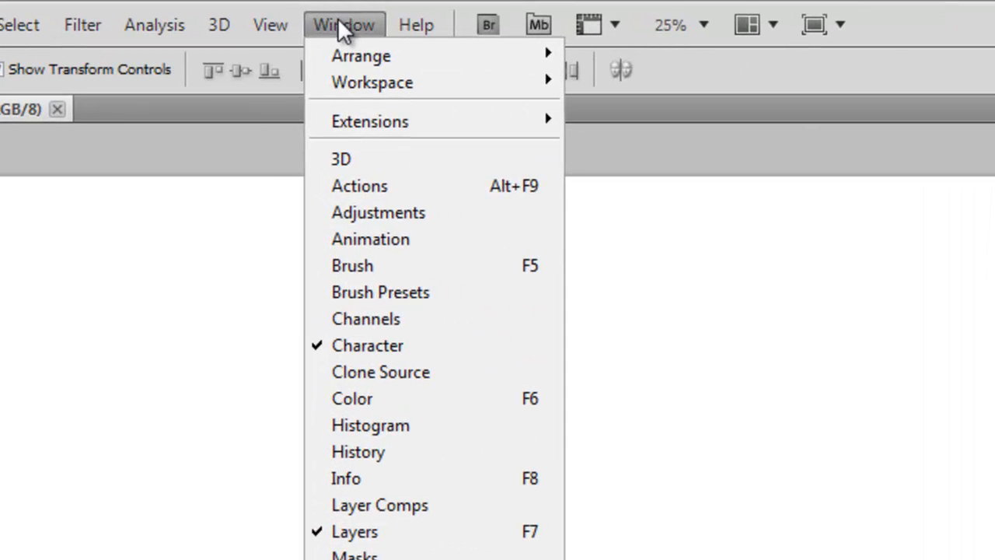
mouse_move(365, 95)
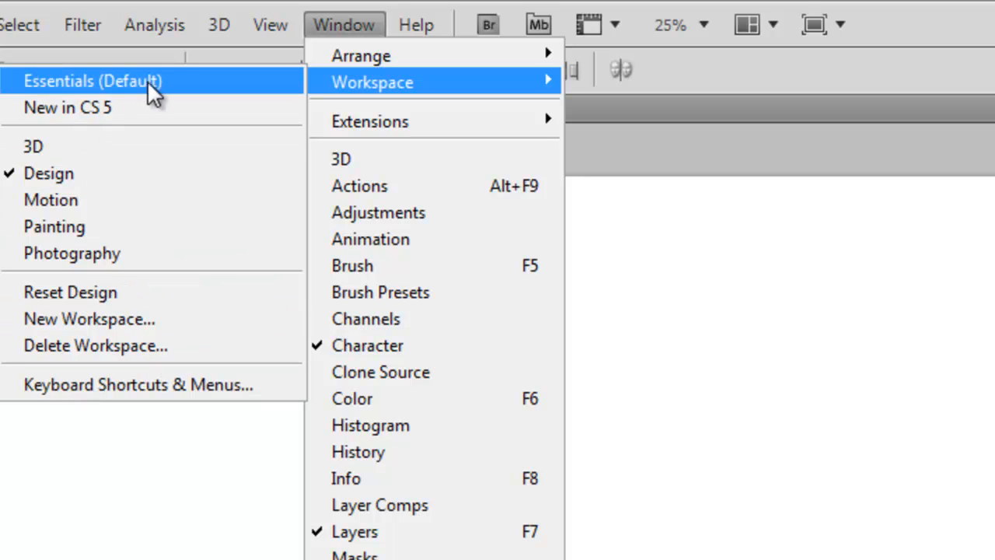
click(65, 79)
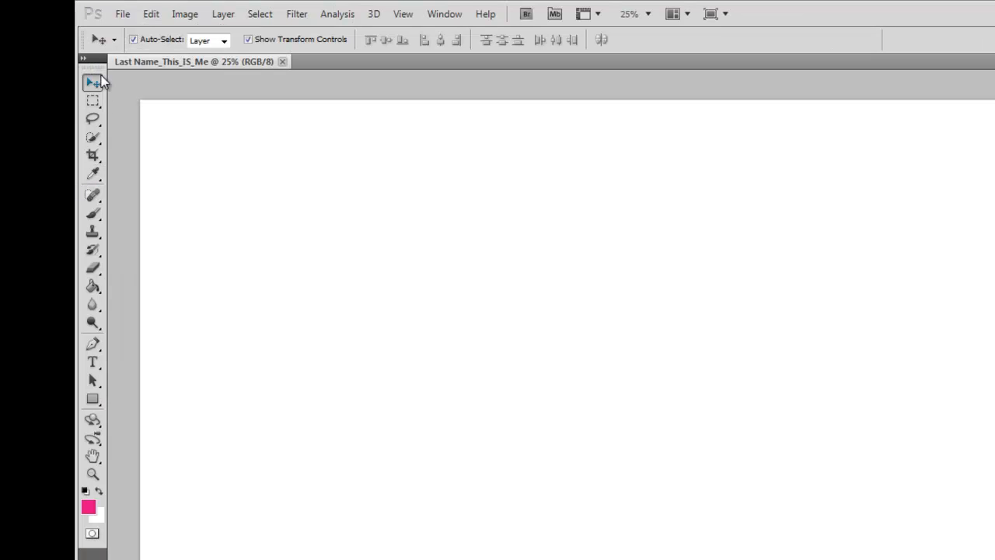
click(94, 343)
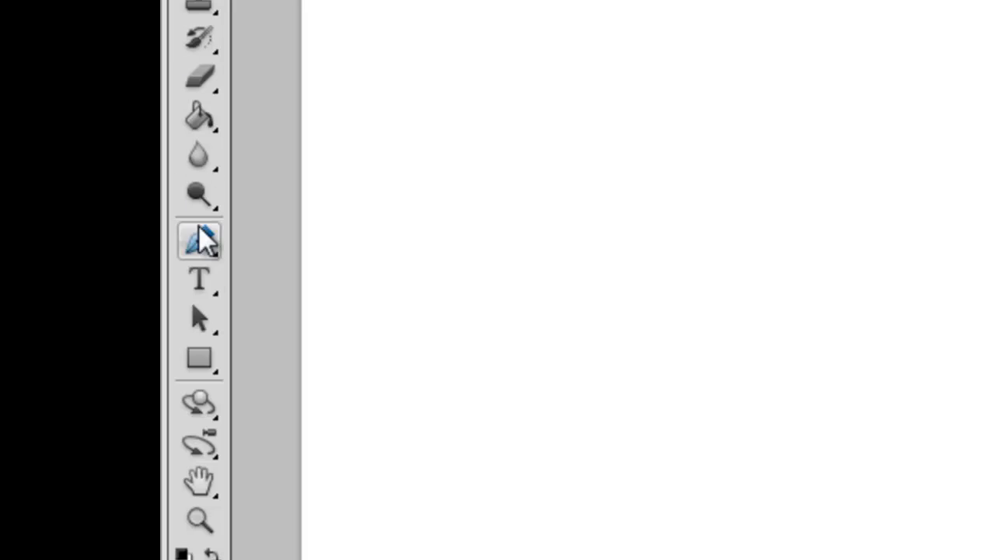
click(197, 278)
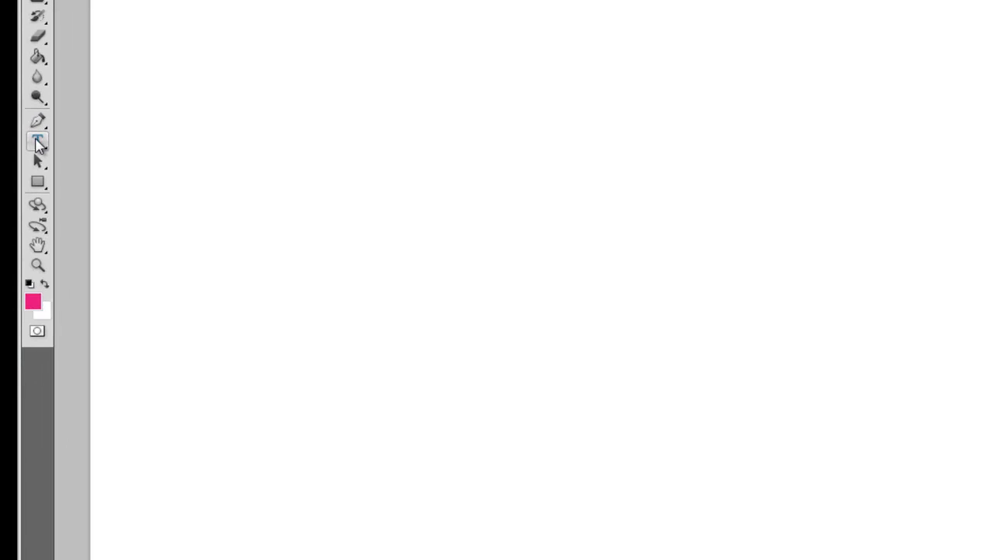
click(39, 145)
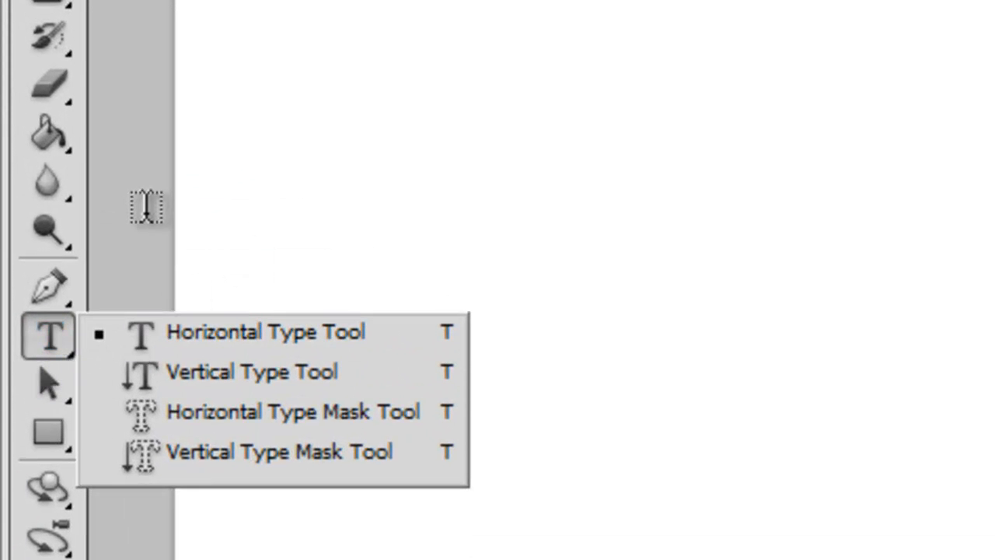
click(48, 2)
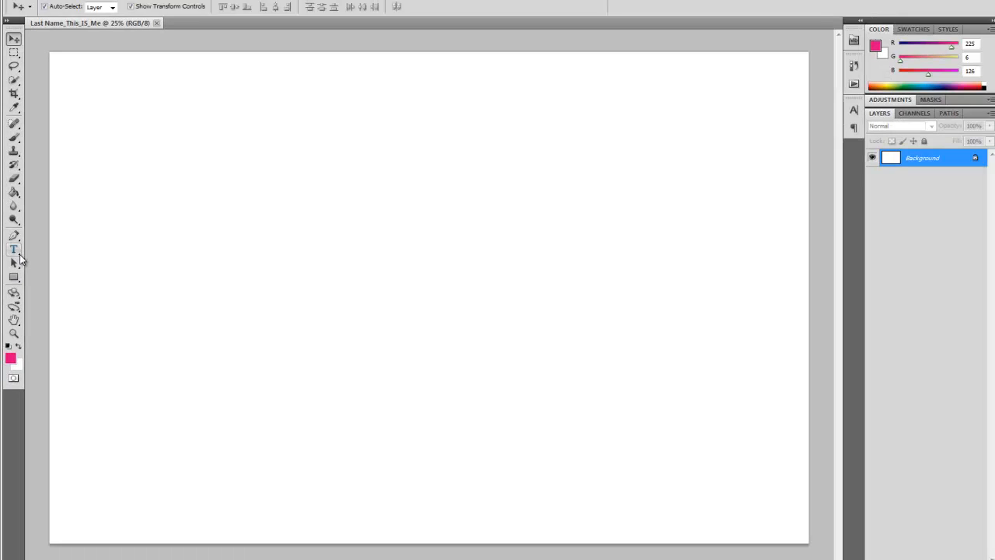
click(68, 351)
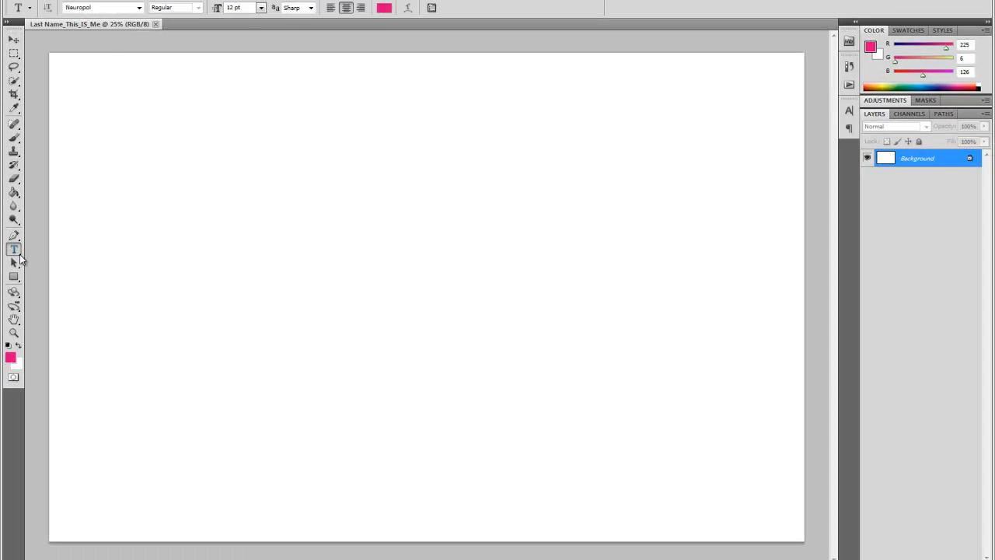
click(13, 235)
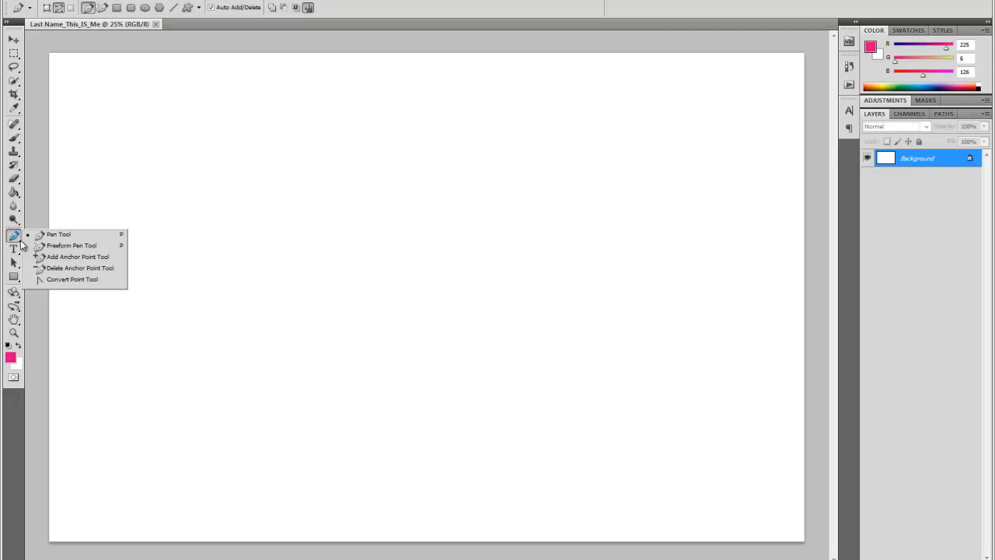
Step: Choose the Horizontal Type Tool and place a text insertion point on the blank canvas
click(17, 253)
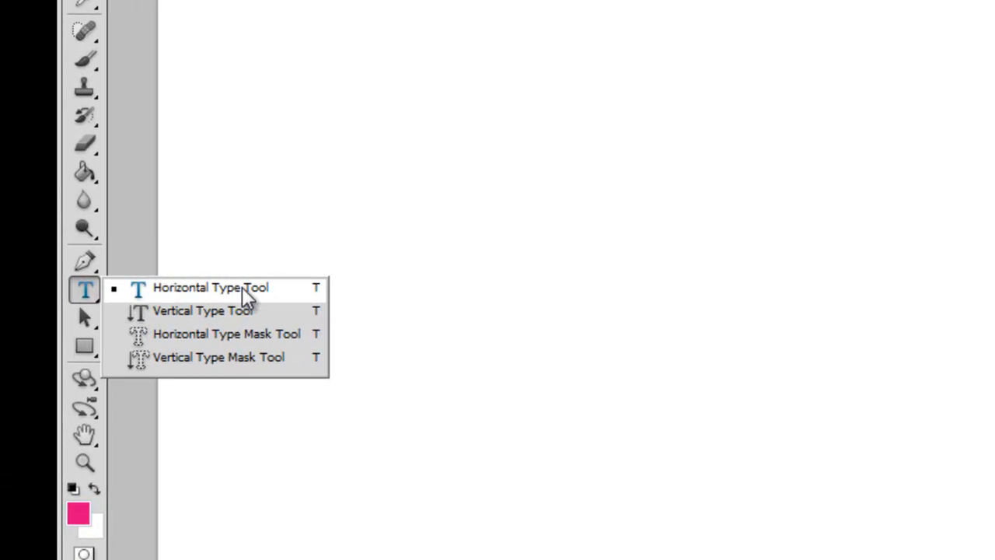
click(173, 291)
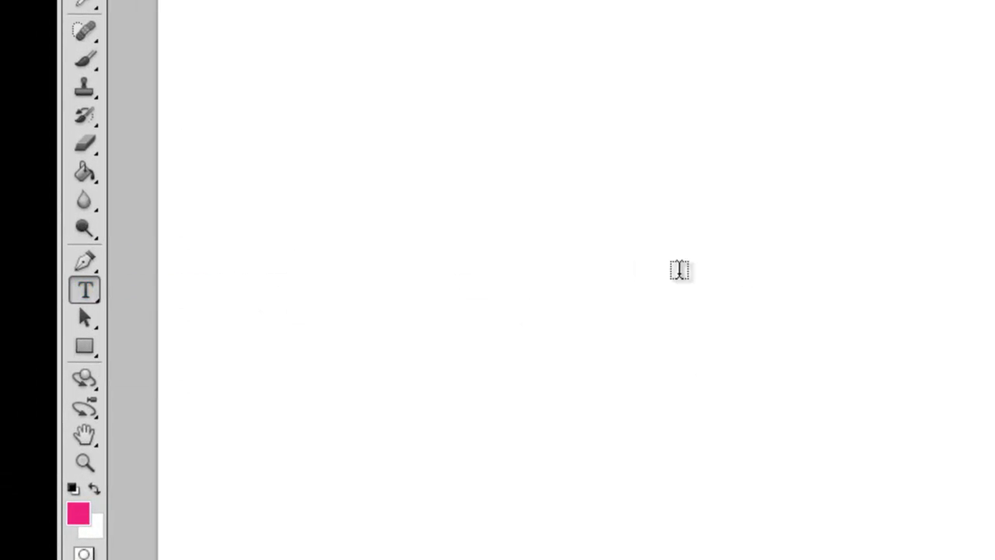
click(572, 241)
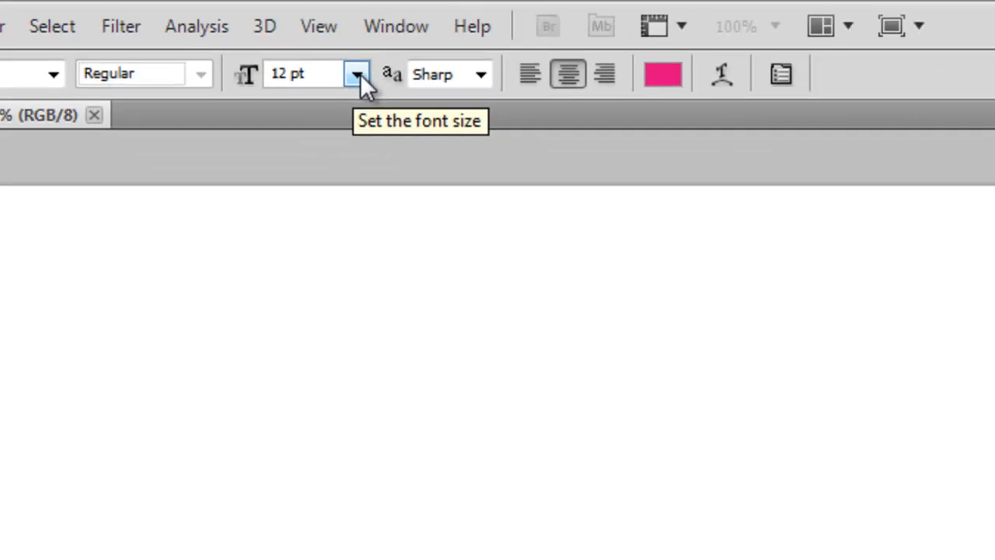
Step: Set the font size of the new text to the 72 pt preset
click(282, 59)
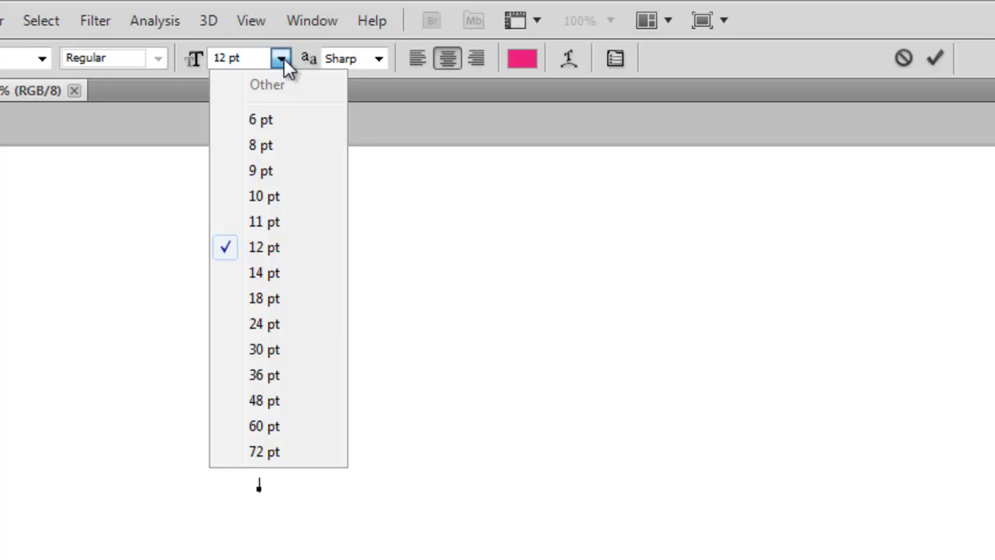
click(275, 453)
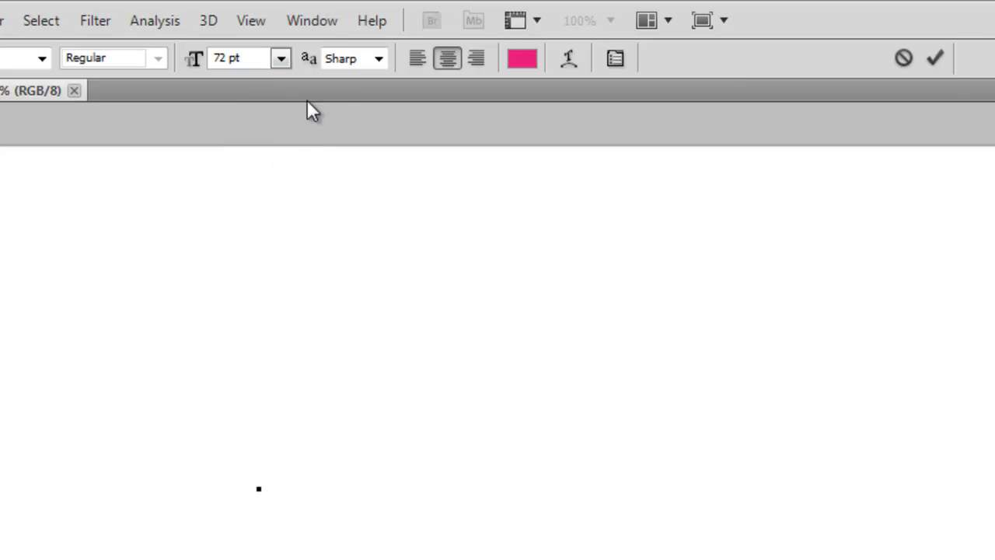
click(282, 59)
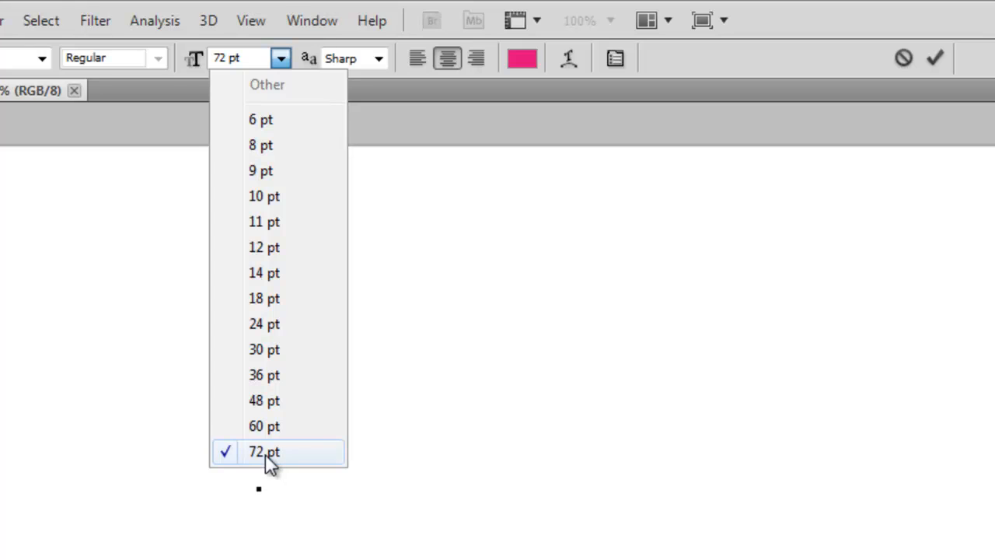
Step: Set the font size of the new text to a custom value of 100 pt
click(268, 57)
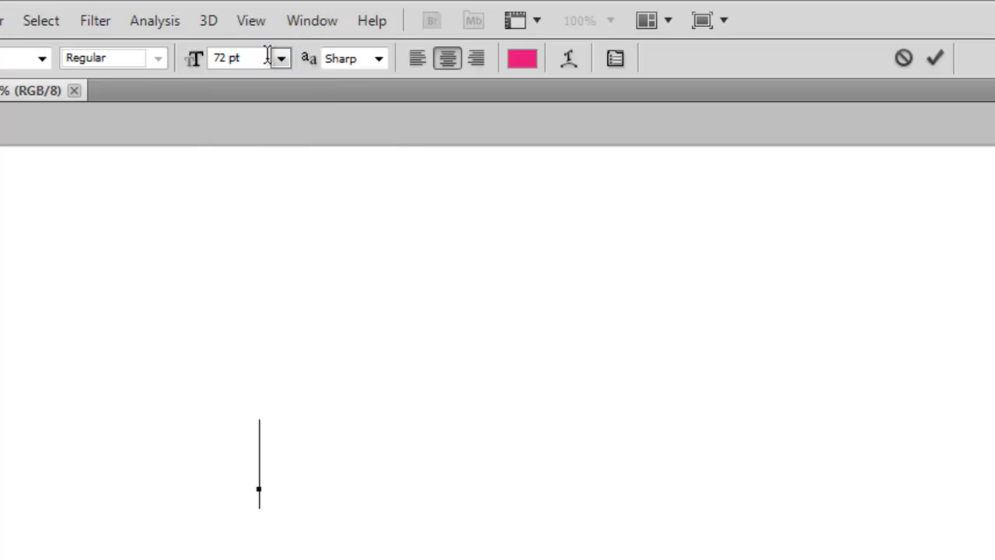
drag(265, 60, 172, 72)
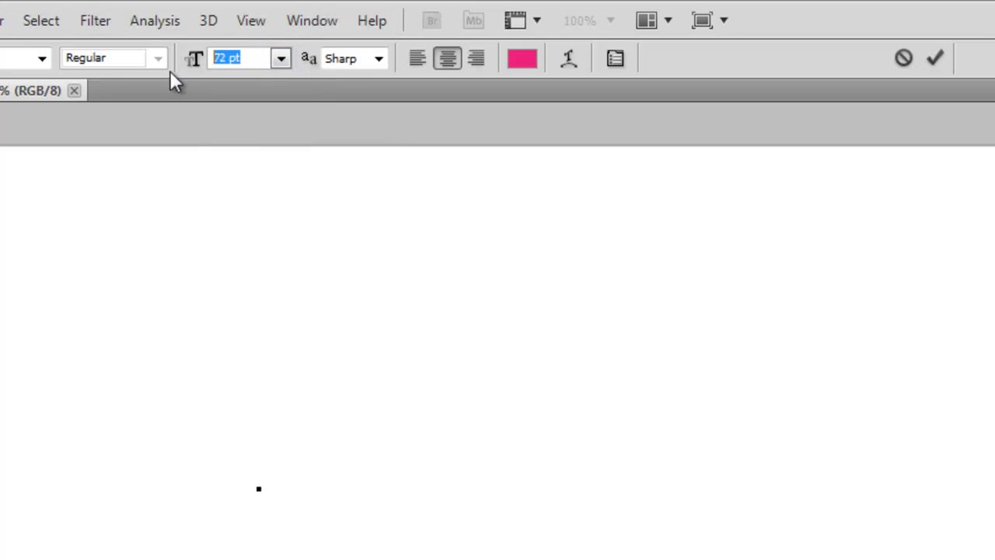
text(100)
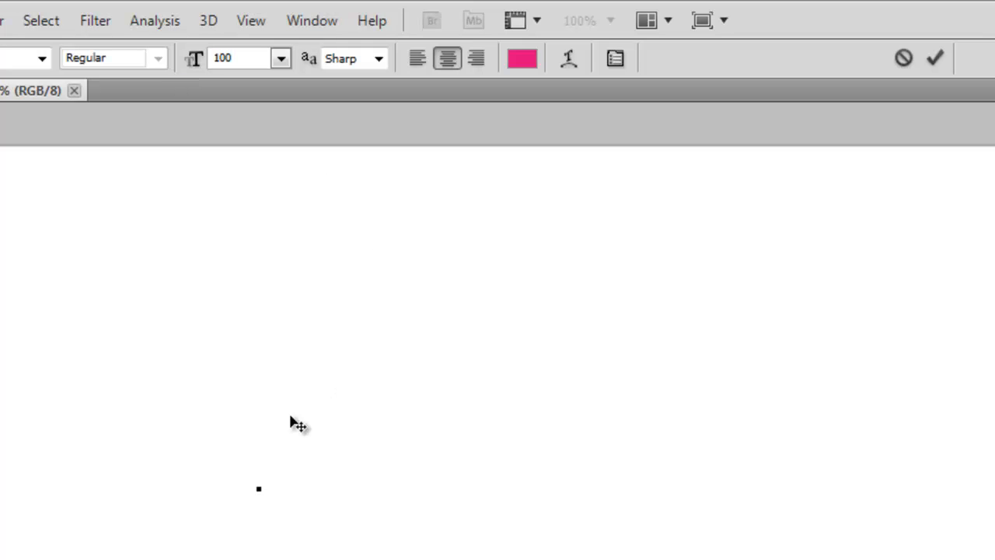
Step: Complete the 100 pt font size entry and set the text colour to green #42a926
text( pt)
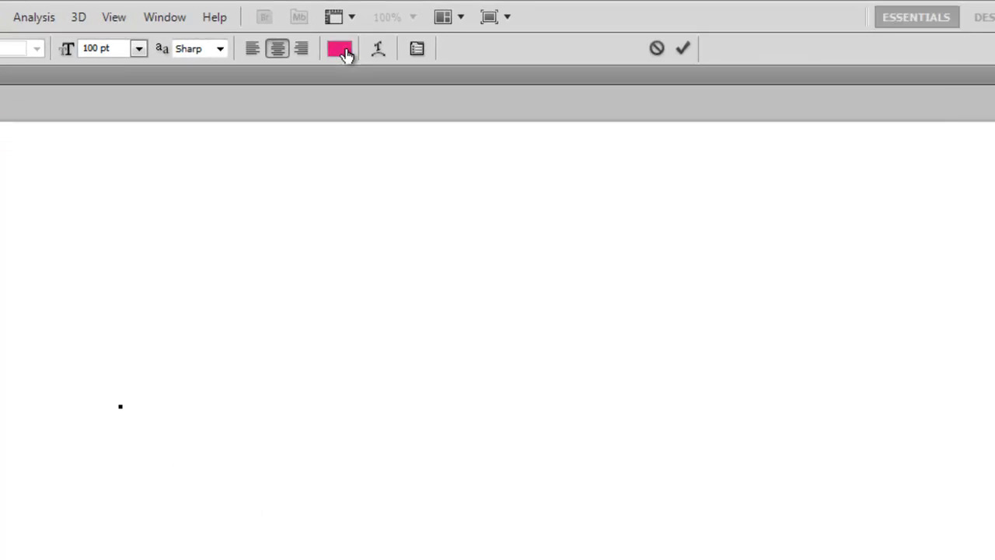
click(342, 50)
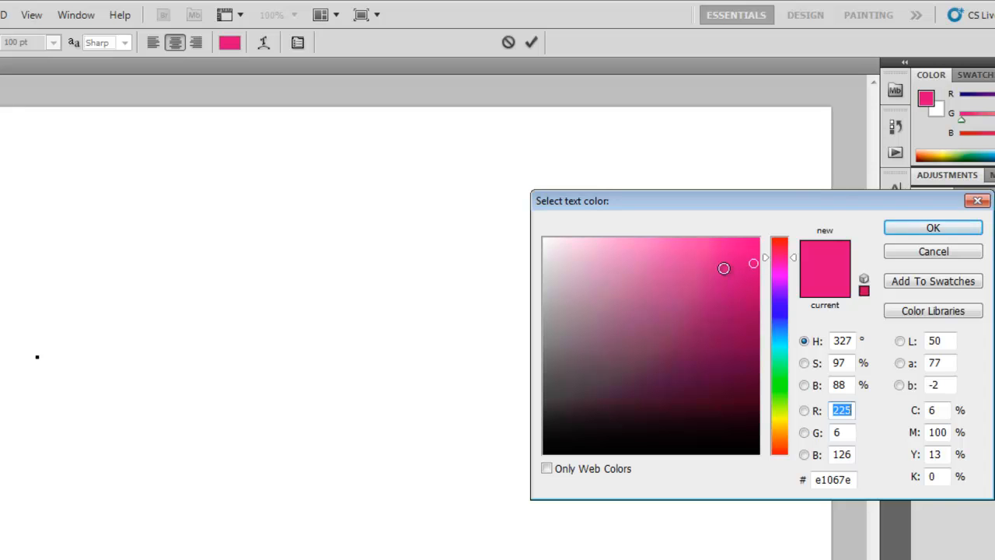
drag(698, 326, 694, 294)
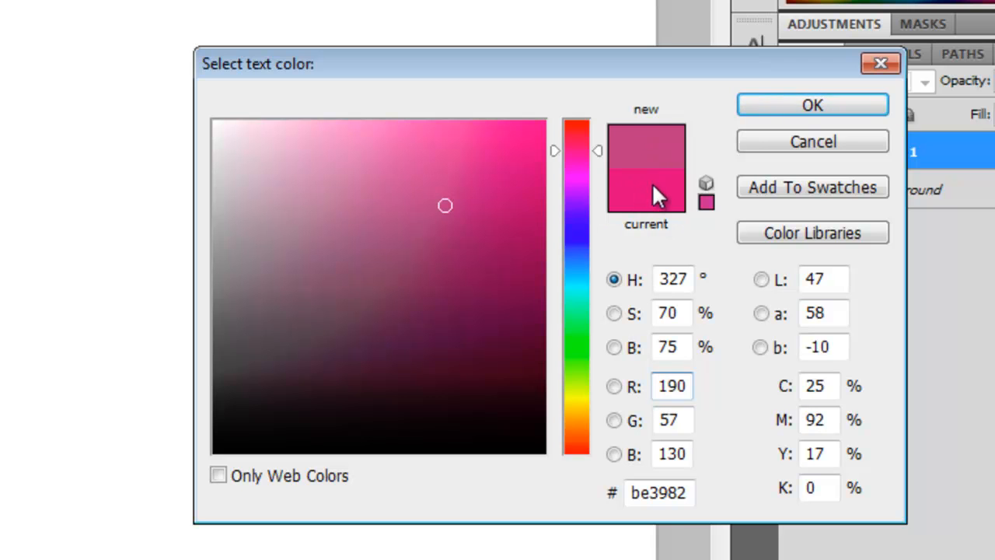
mouse_move(596, 151)
mouse_down()
mouse_move(581, 444)
mouse_move(583, 354)
mouse_up()
click(454, 203)
mouse_move(467, 191)
mouse_down()
mouse_move(505, 155)
mouse_move(500, 207)
mouse_move(501, 161)
mouse_move(473, 191)
mouse_move(515, 151)
mouse_move(480, 201)
mouse_up()
click(470, 233)
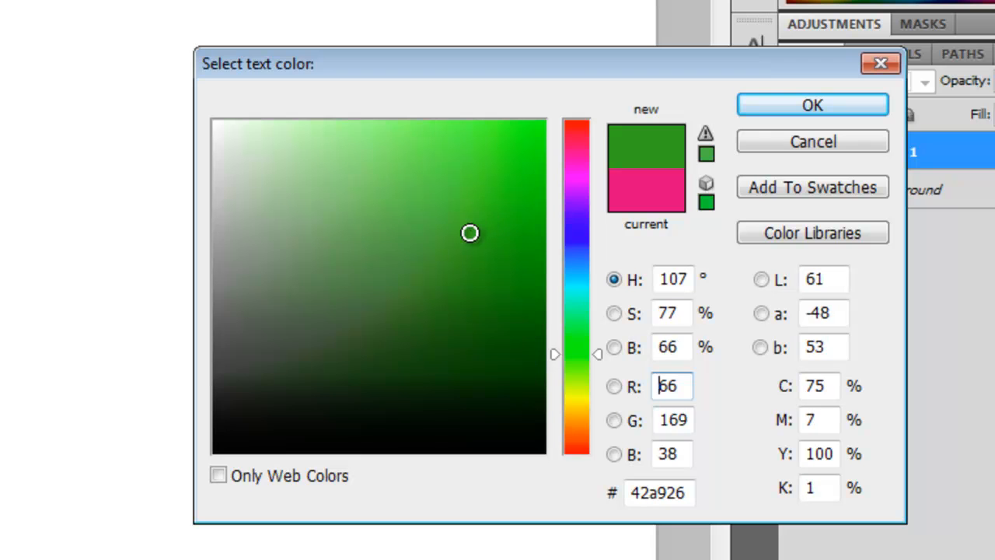
click(813, 112)
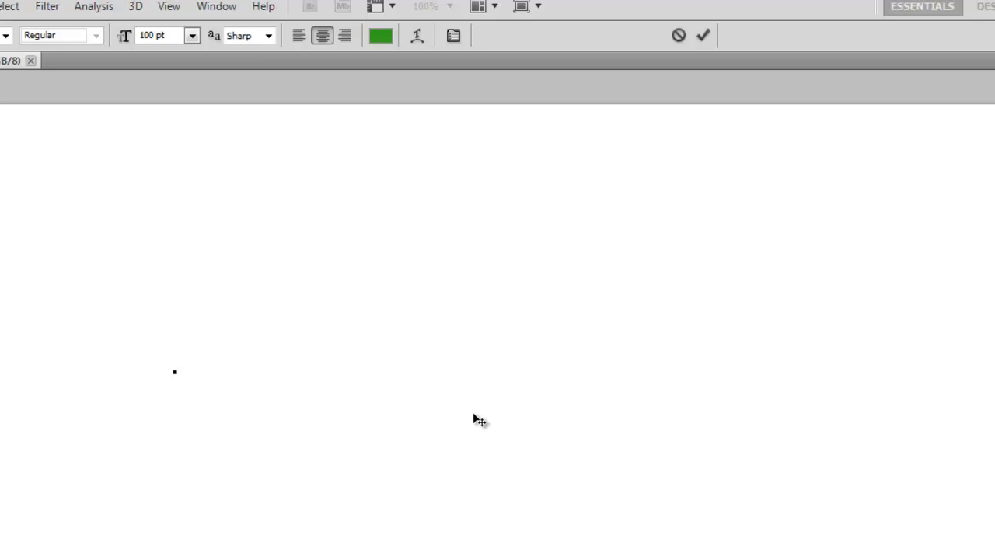
Step: Enter the person's first name and last initial in capitals with a period, and commit the text by switching to the Move Tool
text(D)
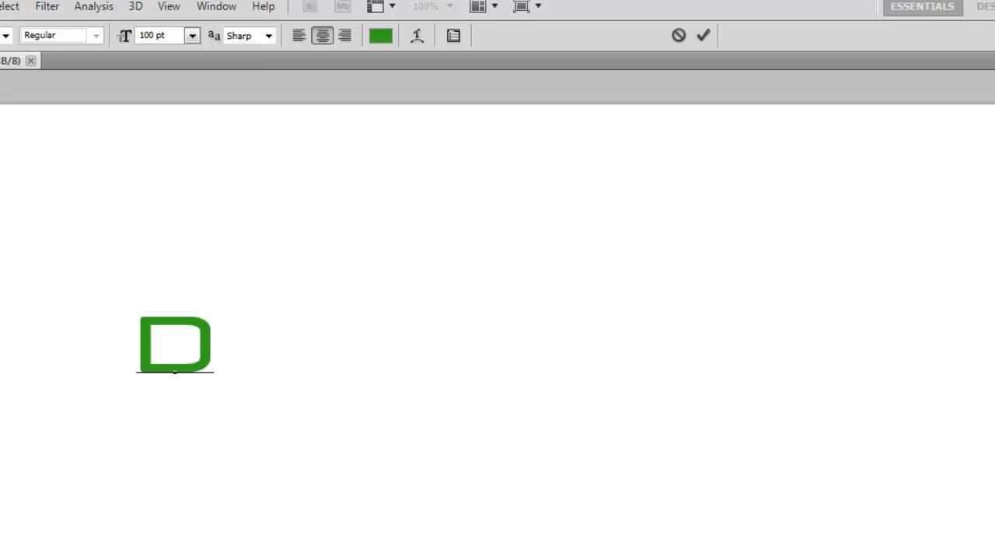
text(om g)
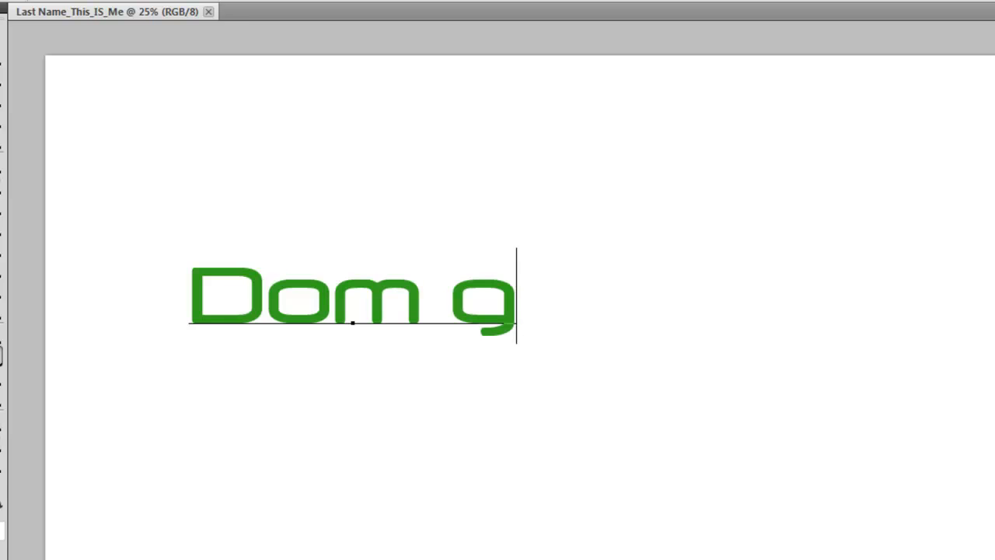
key(BackSpace)
key(BackSpace)
key(BackSpace)
key(BackSpace)
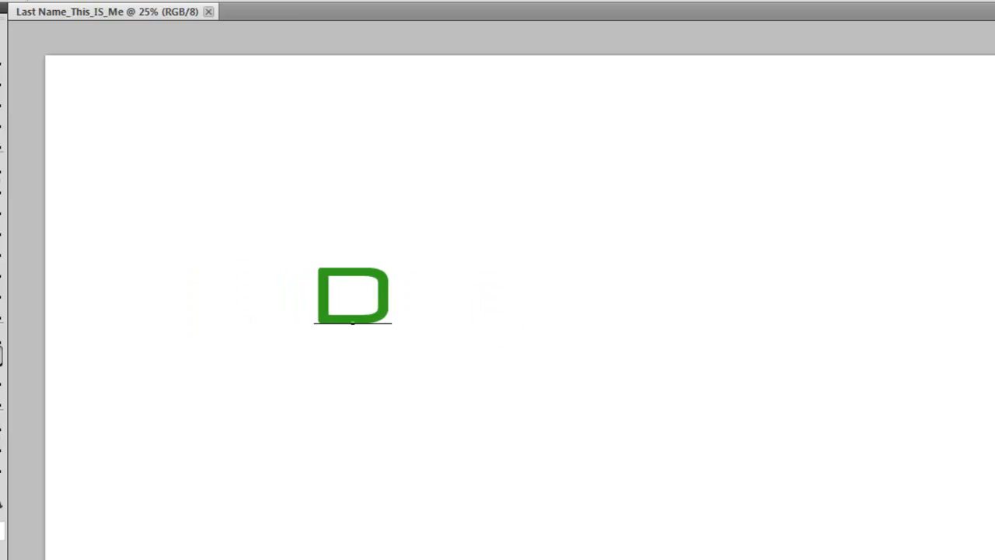
text(OM G.)
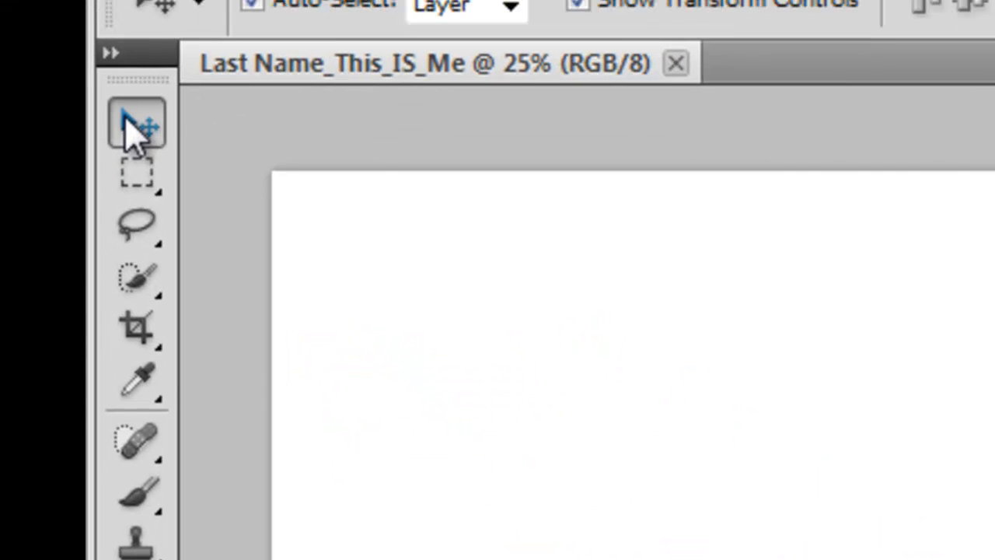
click(2, 37)
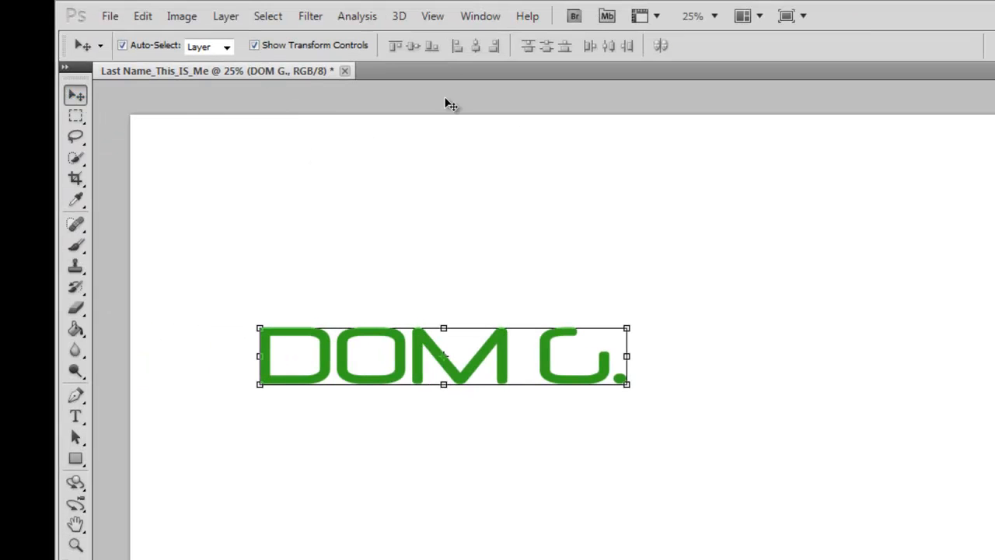
Step: Toggle Show Transform Controls off and on again, and keep Auto-Select set to Layer
click(254, 45)
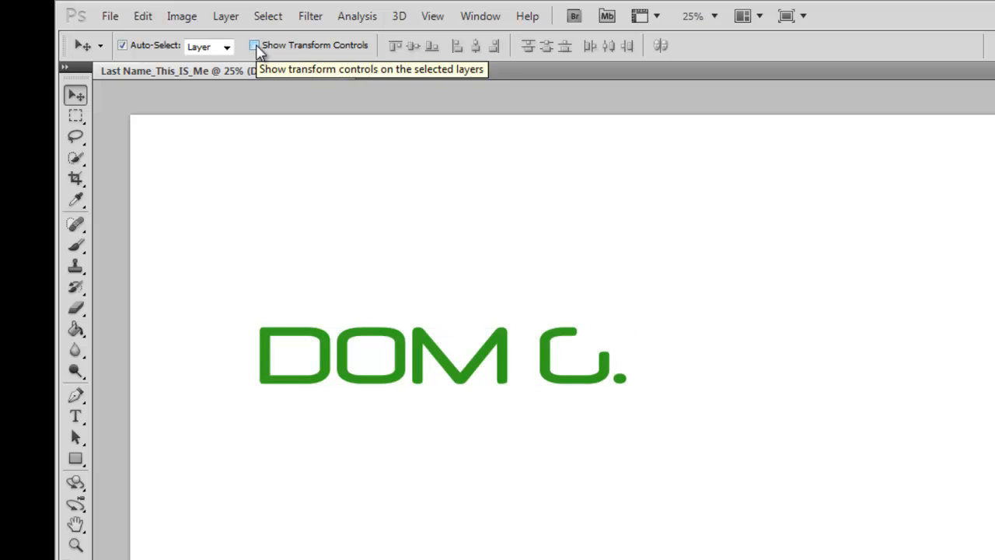
click(255, 46)
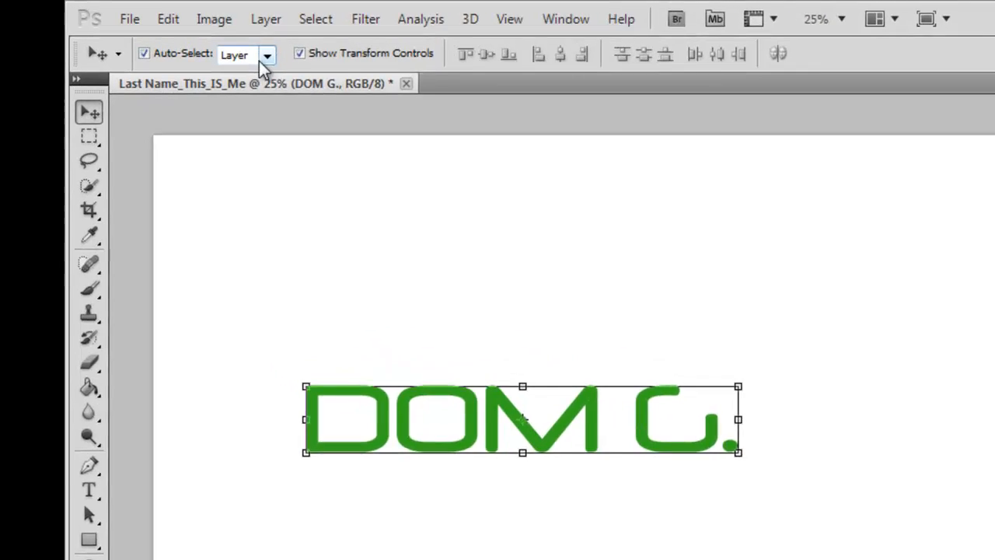
click(261, 59)
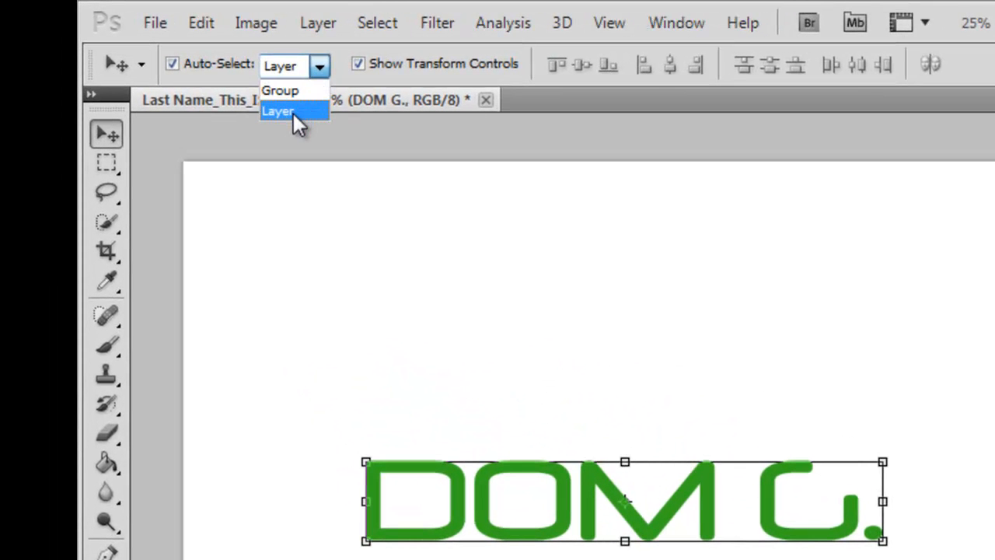
click(245, 94)
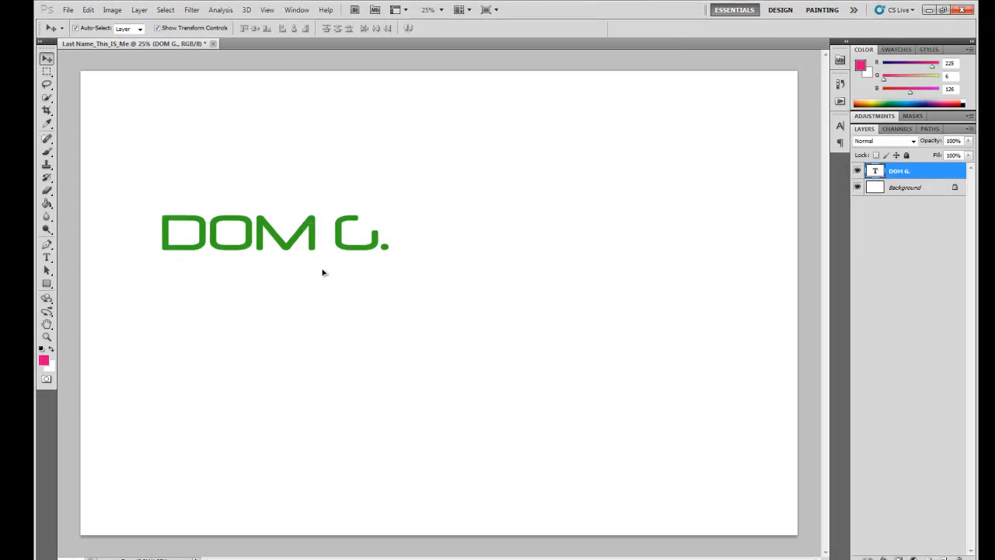
Step: Move the name text to the lower middle of the canvas, with its text layer selected instead of Background
drag(323, 272, 464, 441)
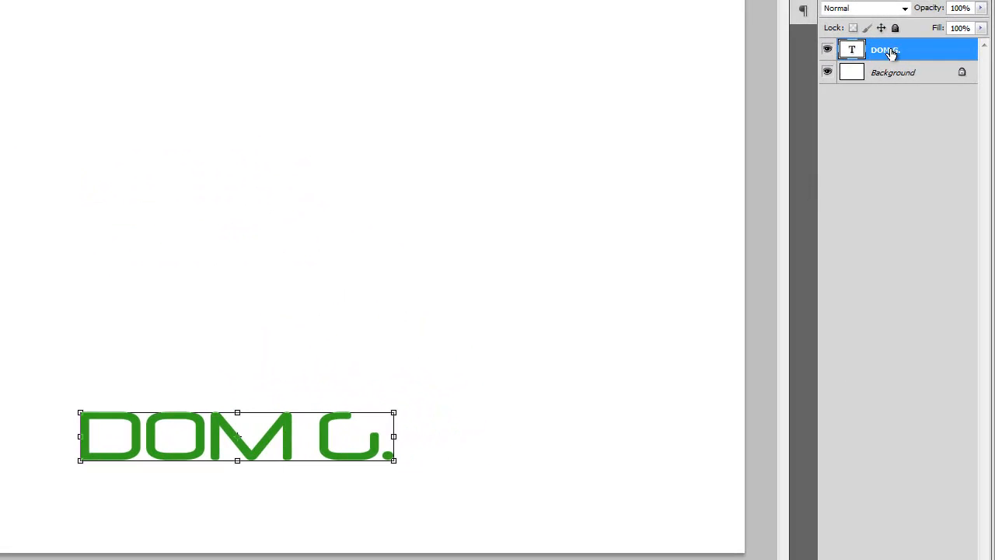
click(892, 72)
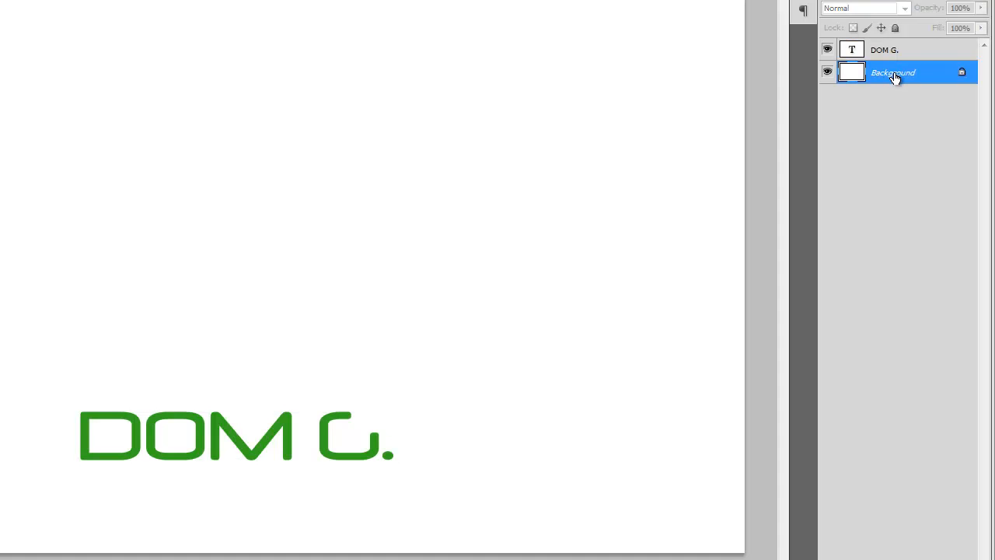
click(879, 51)
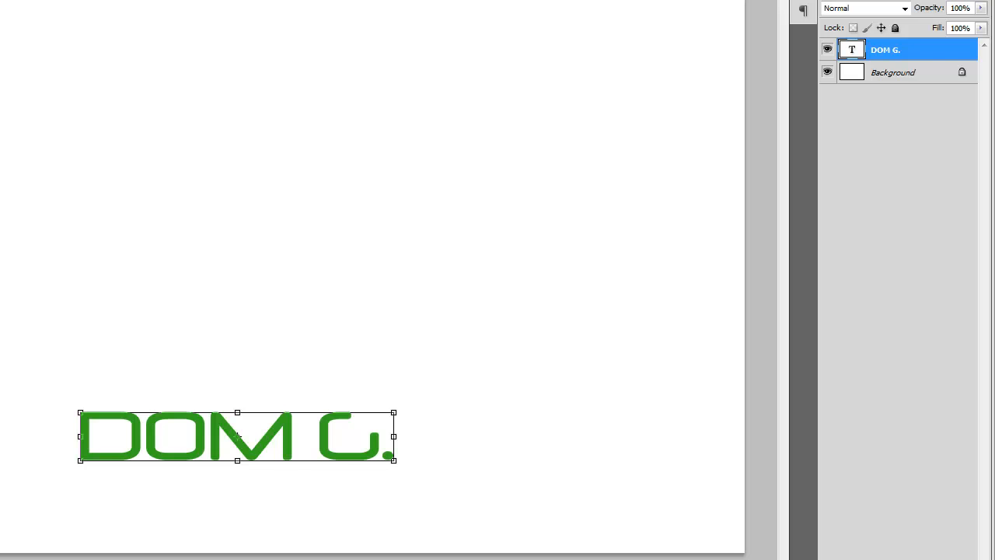
key(Return)
drag(296, 431, 286, 447)
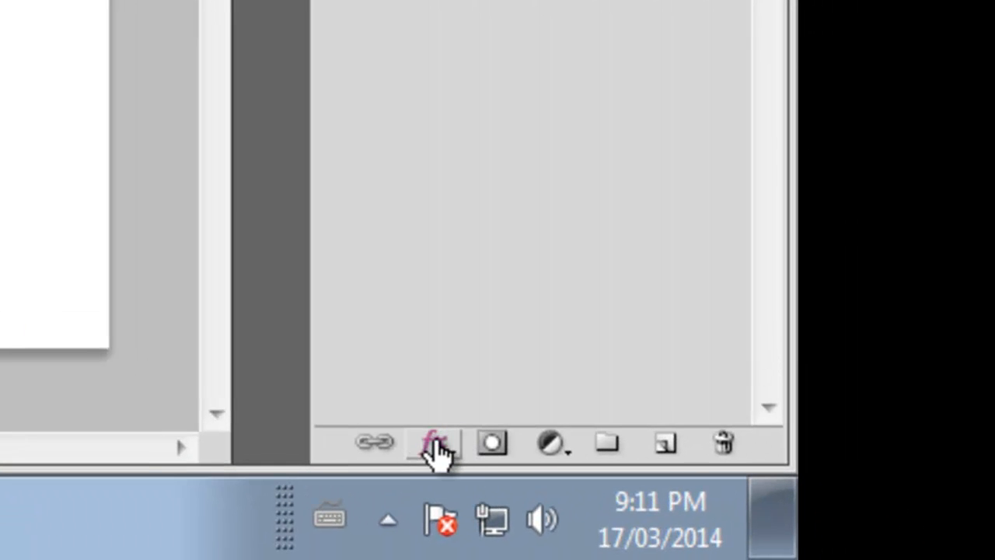
Step: Add a Stroke layer style to the name text with a size of 21 px
click(438, 444)
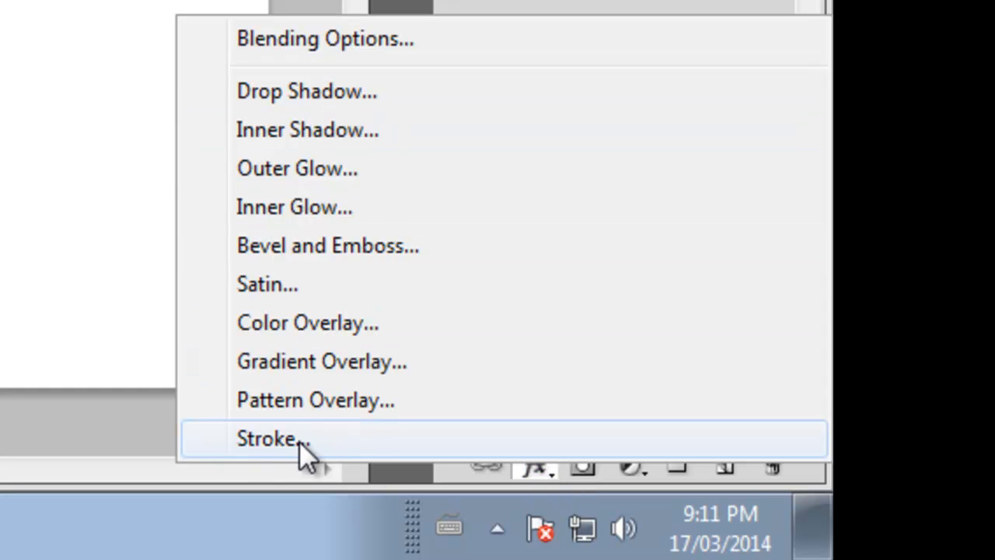
click(270, 440)
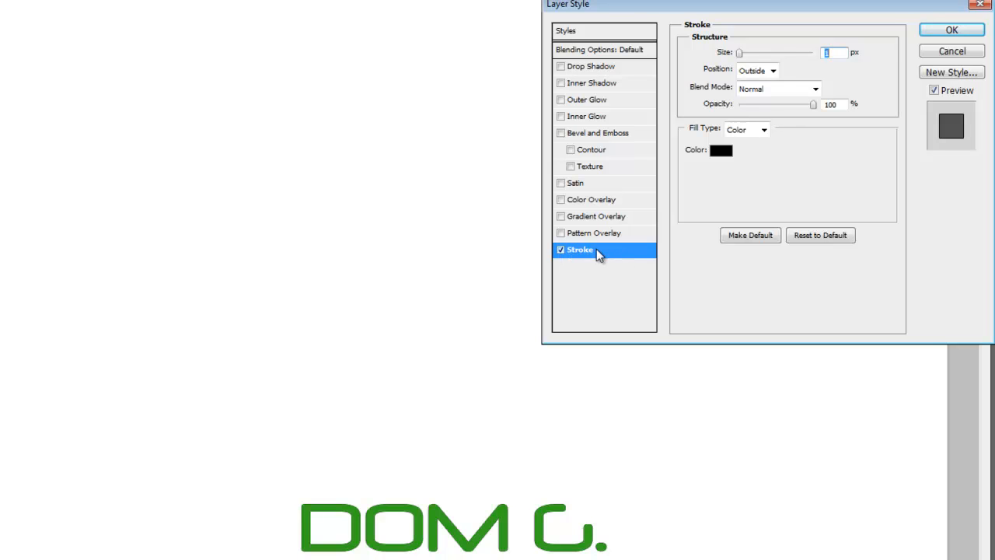
drag(740, 53, 763, 55)
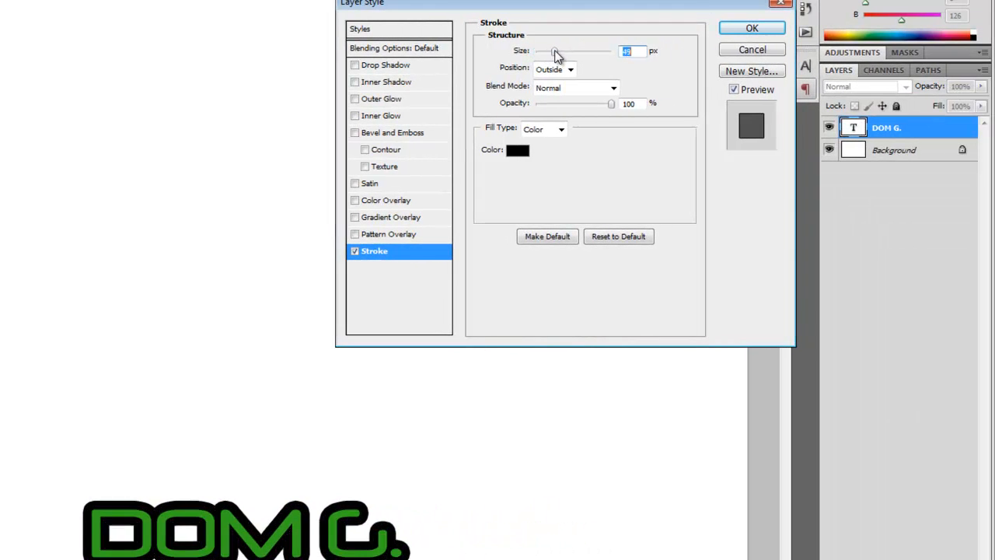
mouse_move(555, 52)
mouse_down()
mouse_move(588, 50)
mouse_move(547, 57)
mouse_up()
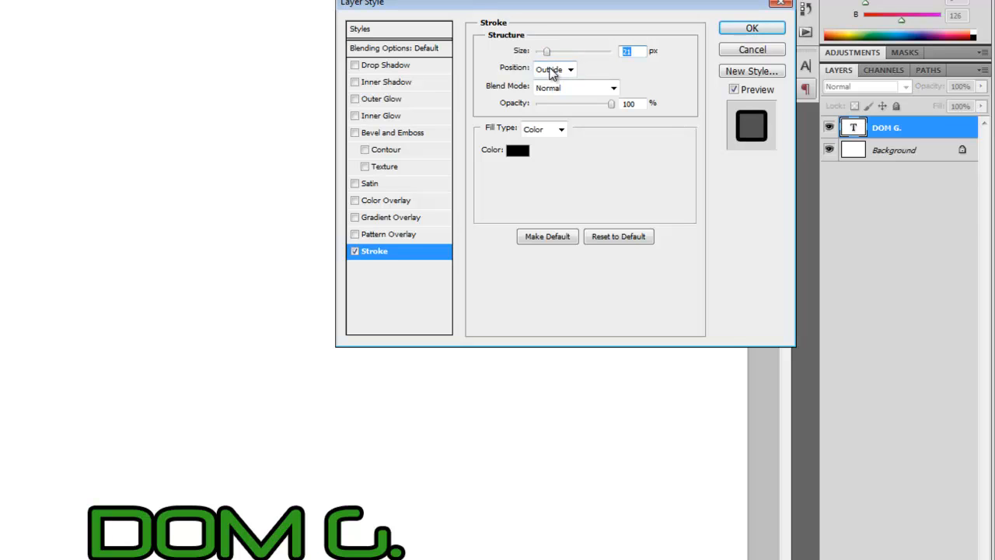
Step: Set the stroke colour of the name text to dark blue #32708d
click(517, 152)
mouse_move(647, 215)
mouse_down()
mouse_move(646, 167)
mouse_move(635, 150)
mouse_move(595, 184)
mouse_move(625, 277)
mouse_move(613, 198)
mouse_up()
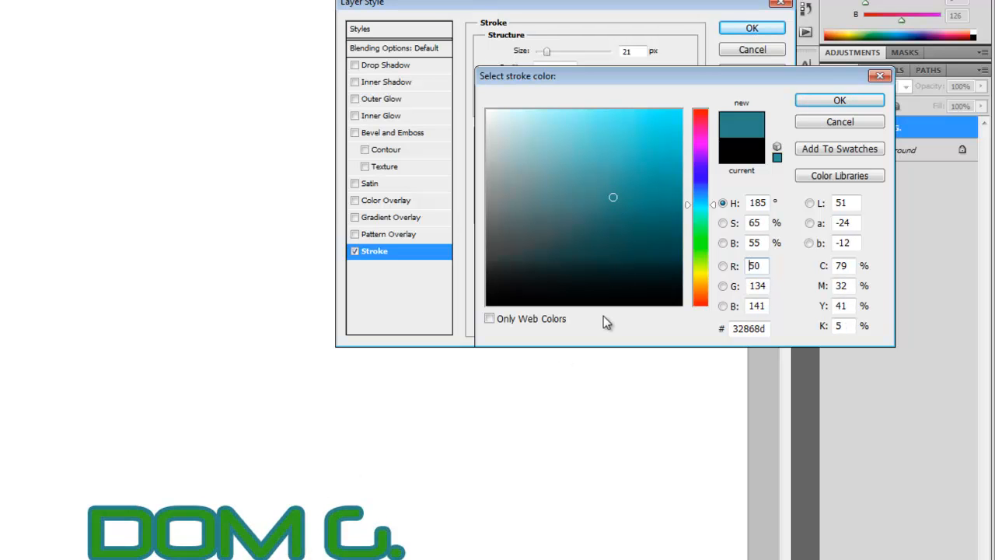
mouse_move(702, 269)
mouse_down()
mouse_move(700, 278)
mouse_move(697, 180)
mouse_move(702, 197)
mouse_up()
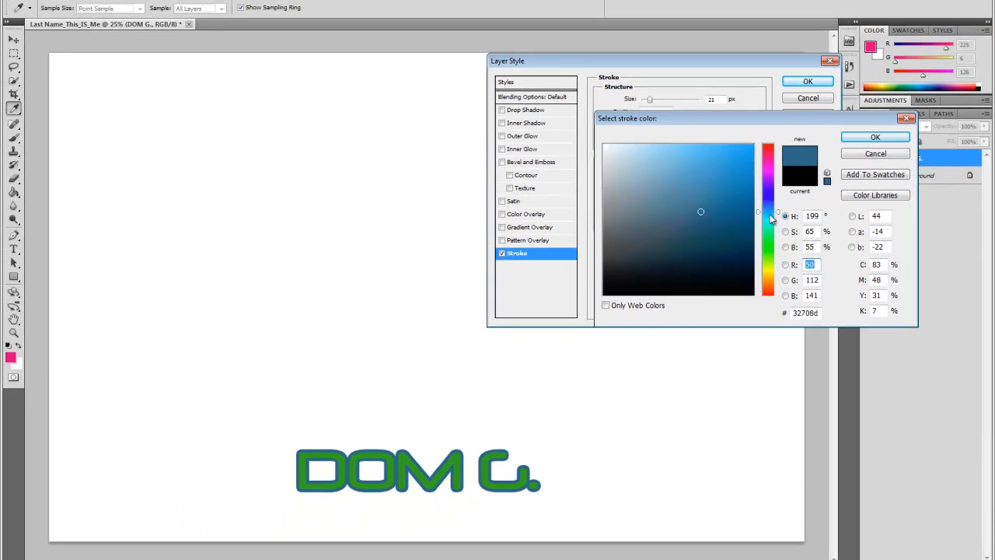
click(860, 140)
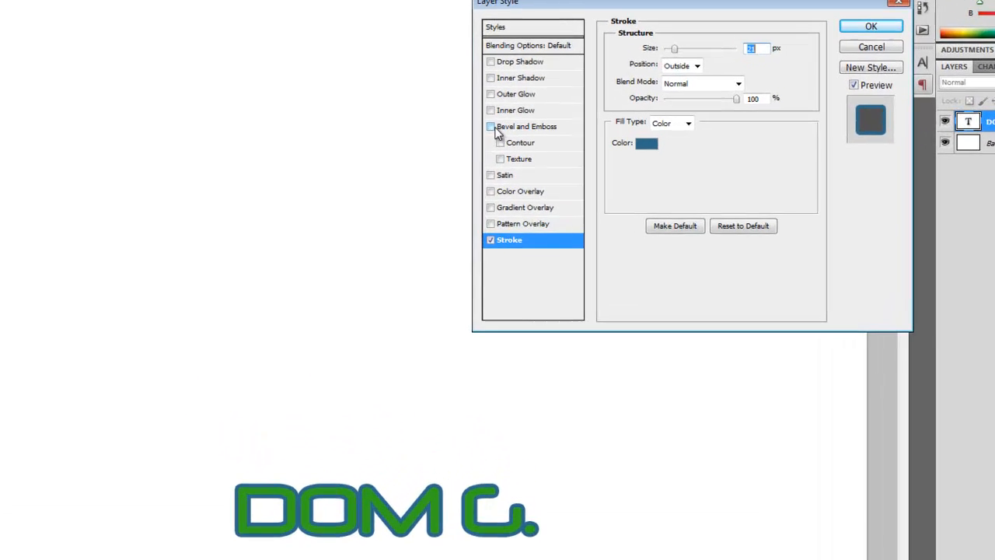
Step: Enable Bevel and Emboss for the name text and set its style to Emboss
click(502, 163)
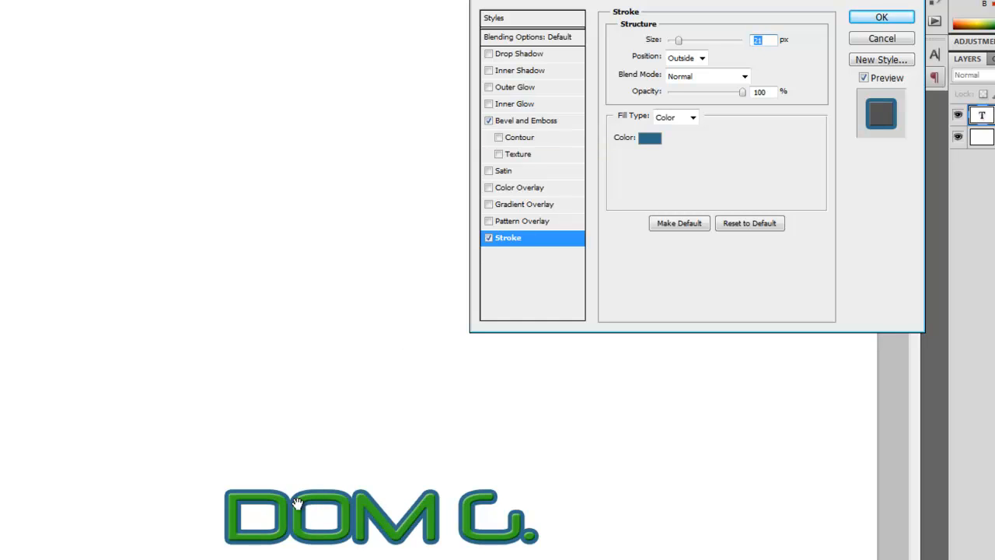
click(522, 122)
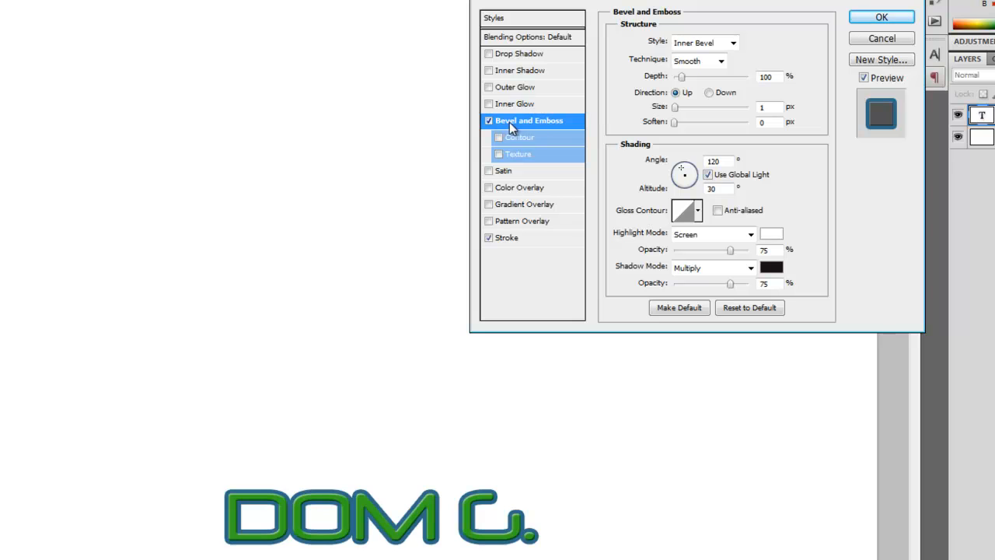
click(733, 43)
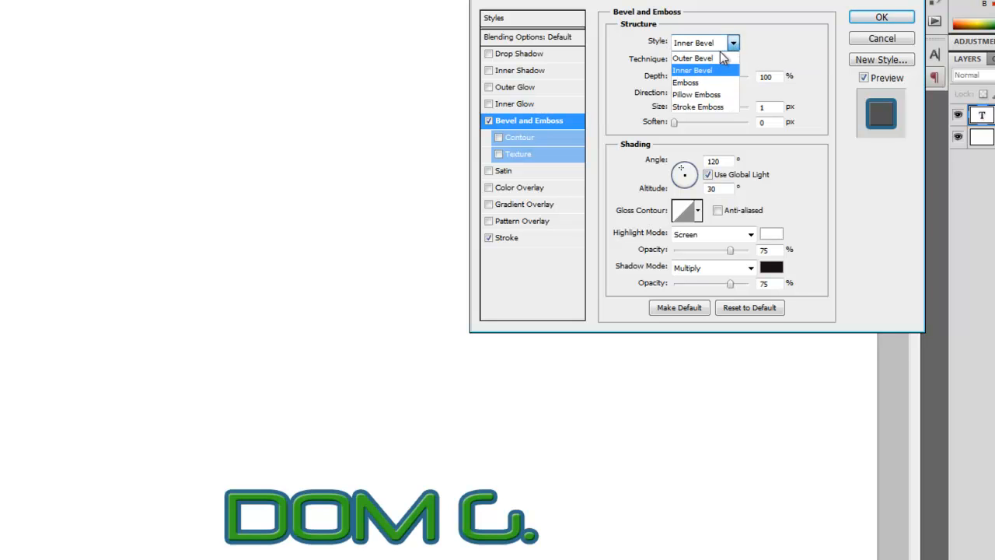
click(702, 79)
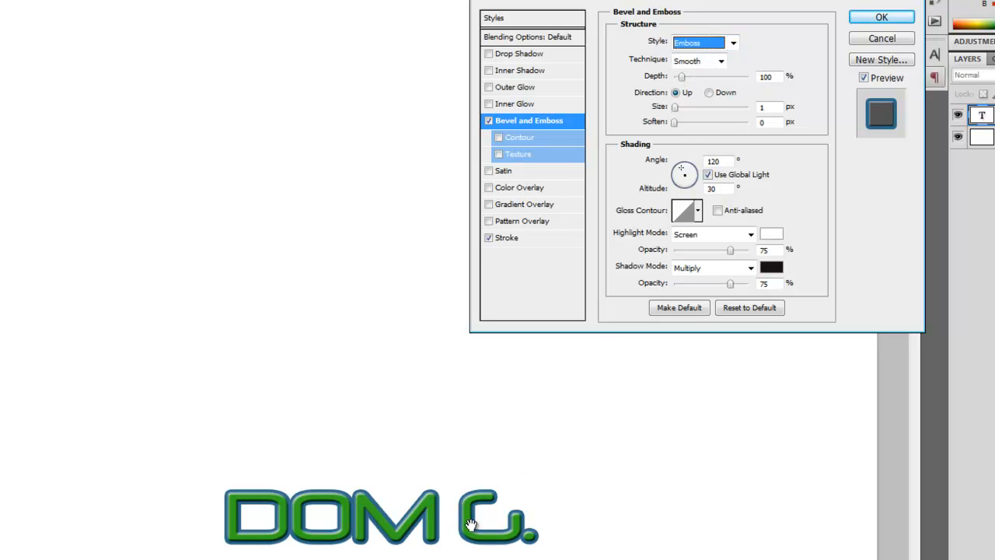
Step: Try the Pillow Emboss and Stroke Emboss bevel styles on the name text
click(734, 44)
click(698, 95)
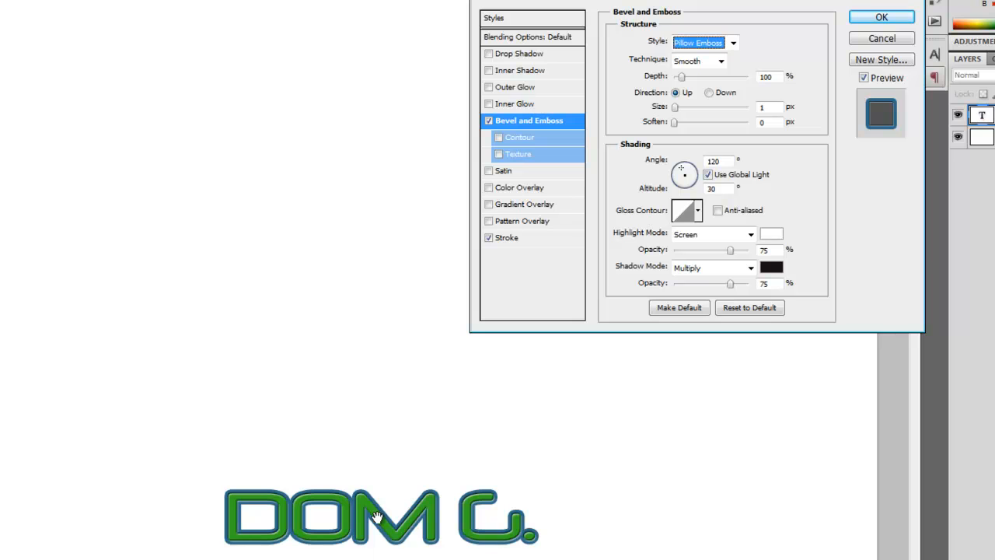
click(733, 44)
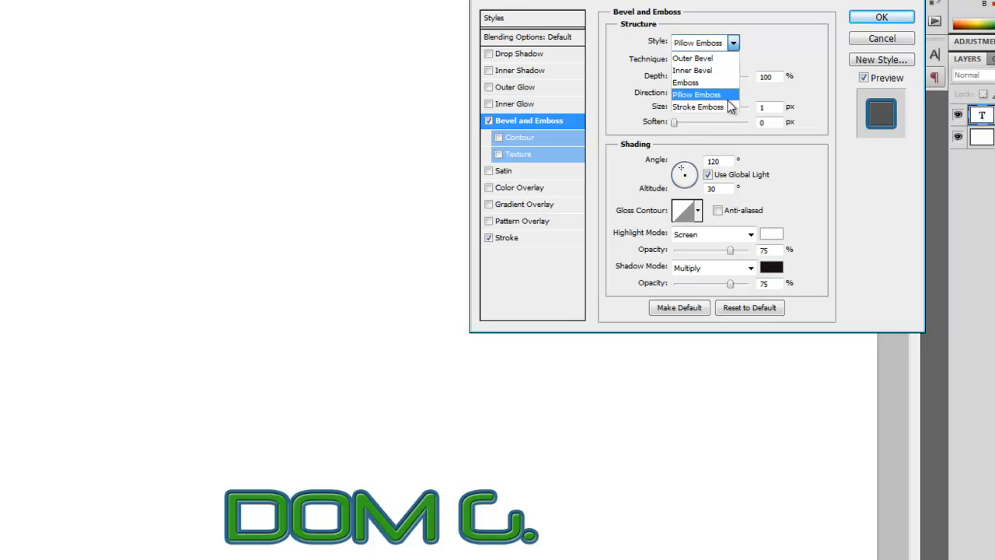
click(694, 107)
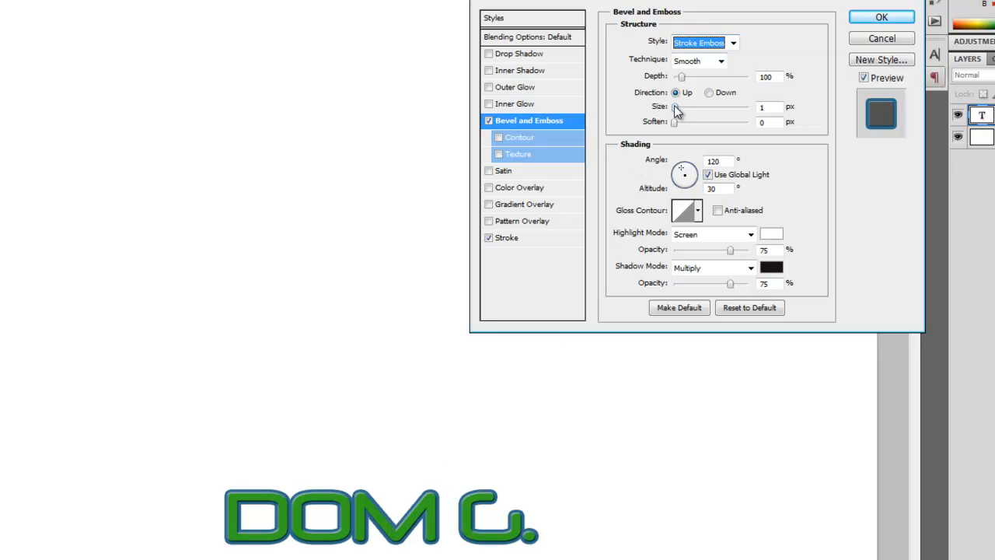
Step: Set the bevel size to 27 px and soften to 4 px, with the Emboss style
drag(674, 109, 692, 122)
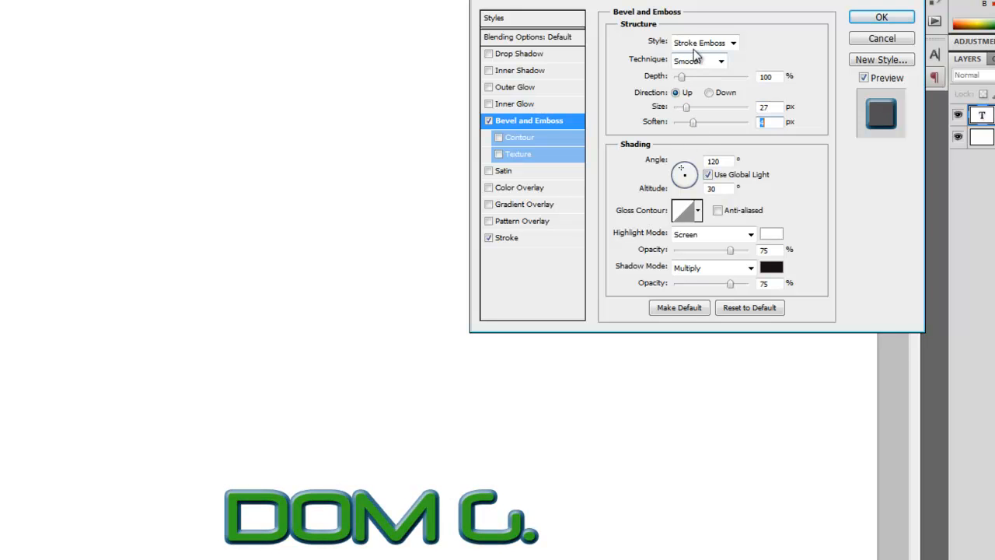
click(733, 44)
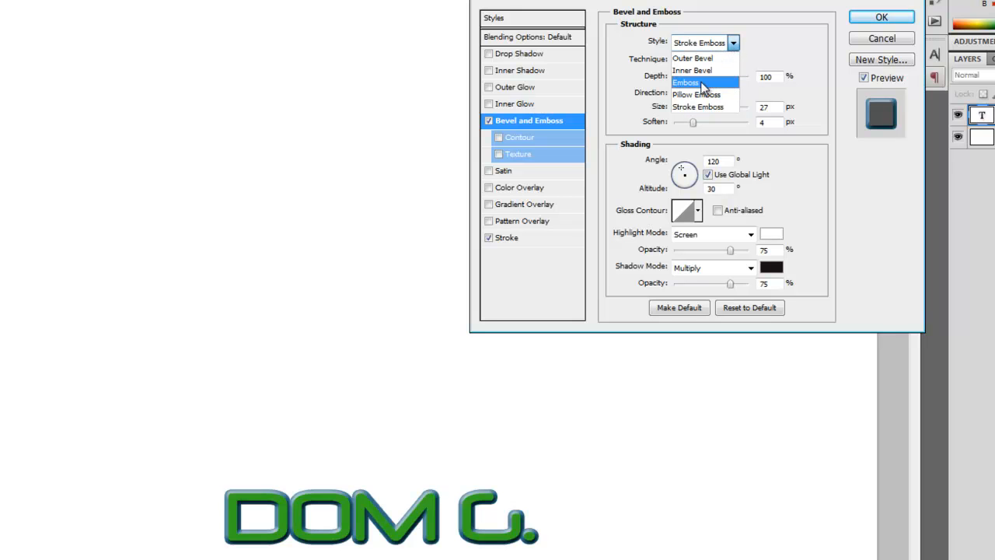
click(699, 84)
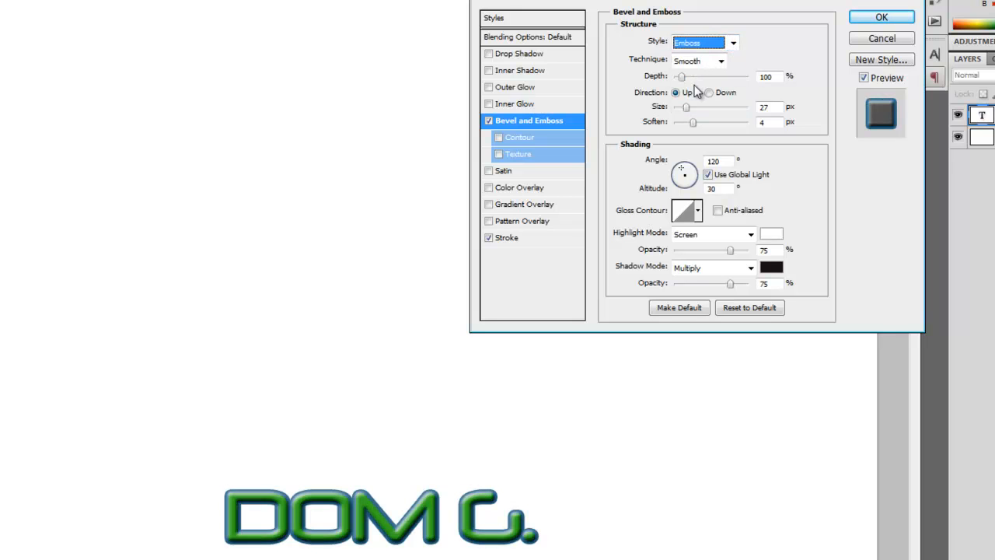
Step: Set the Bevel and Emboss size to 32 px, soften to 3 px and depth to 225%
drag(688, 110, 688, 110)
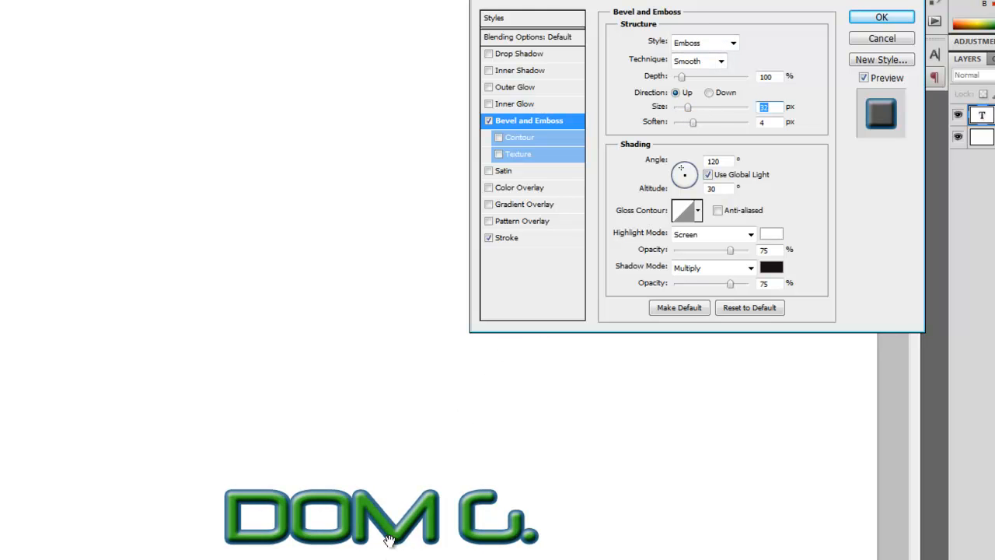
mouse_move(693, 122)
mouse_down()
mouse_move(673, 122)
mouse_move(732, 126)
mouse_move(688, 123)
mouse_up()
mouse_move(681, 76)
mouse_down()
mouse_move(702, 74)
mouse_move(691, 79)
mouse_up()
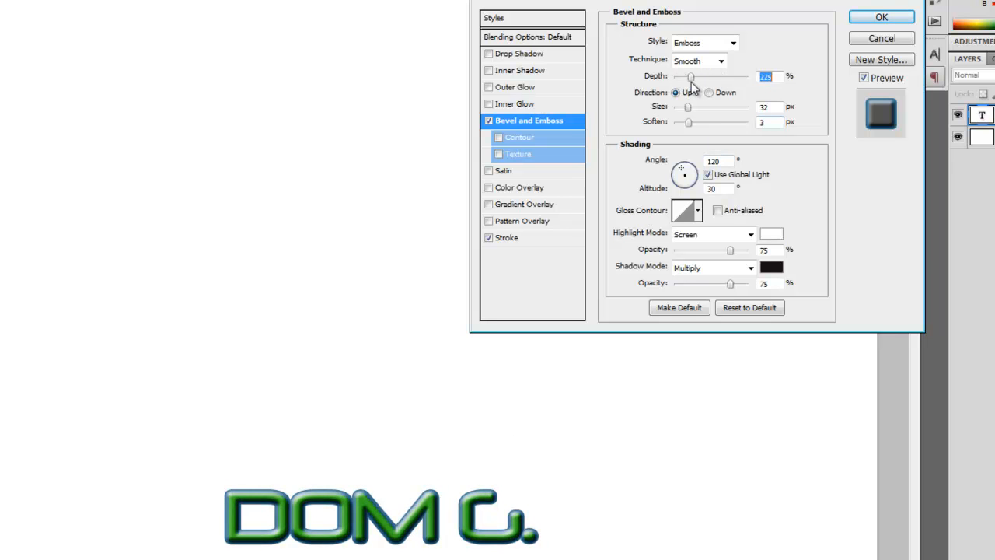
Step: Try several gloss contour presets on the name text's bevel
click(699, 211)
click(639, 249)
click(666, 248)
click(686, 247)
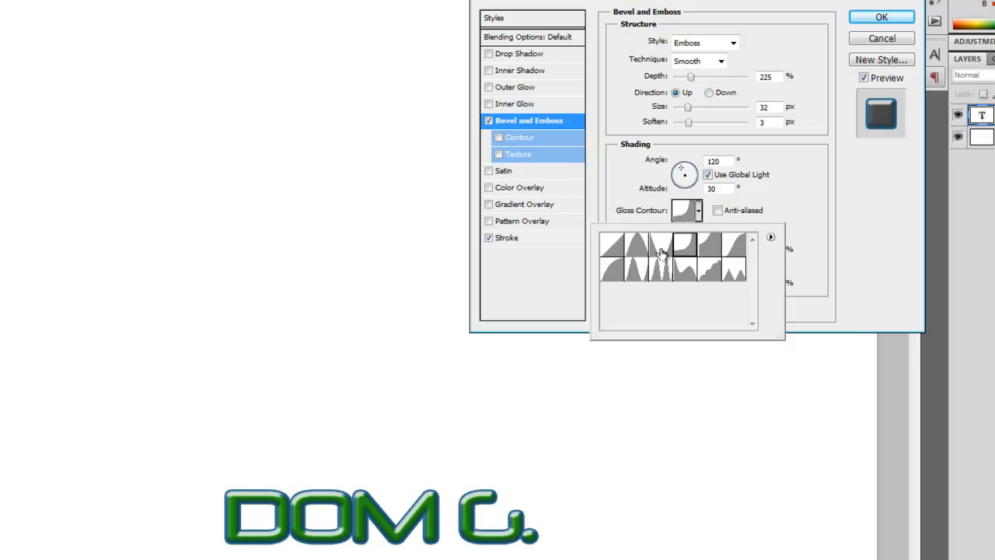
click(660, 251)
click(710, 246)
click(734, 245)
click(739, 270)
click(710, 270)
click(735, 270)
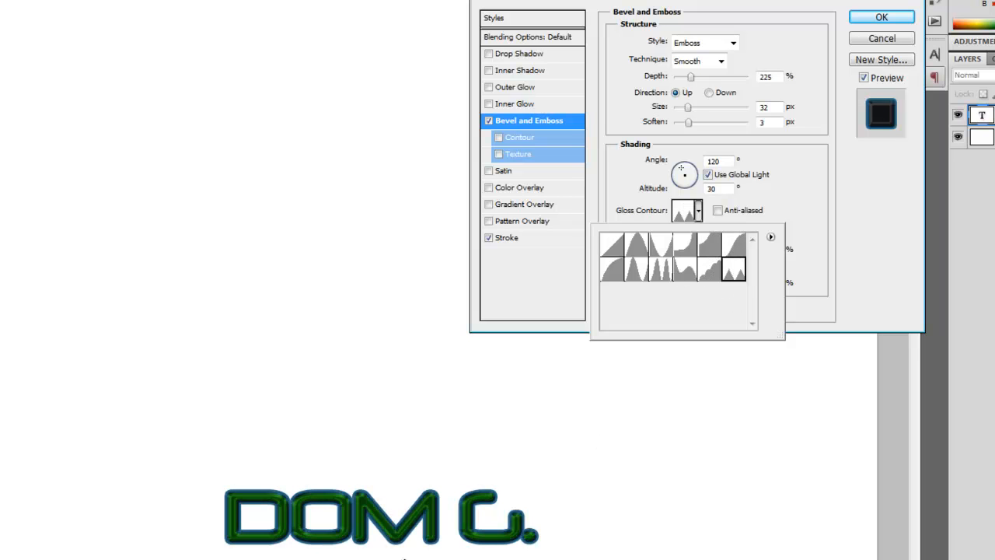
Step: Set the bevel's gloss contour to the wide single-peak preset, second in the first row
click(613, 247)
click(637, 249)
click(635, 273)
click(637, 253)
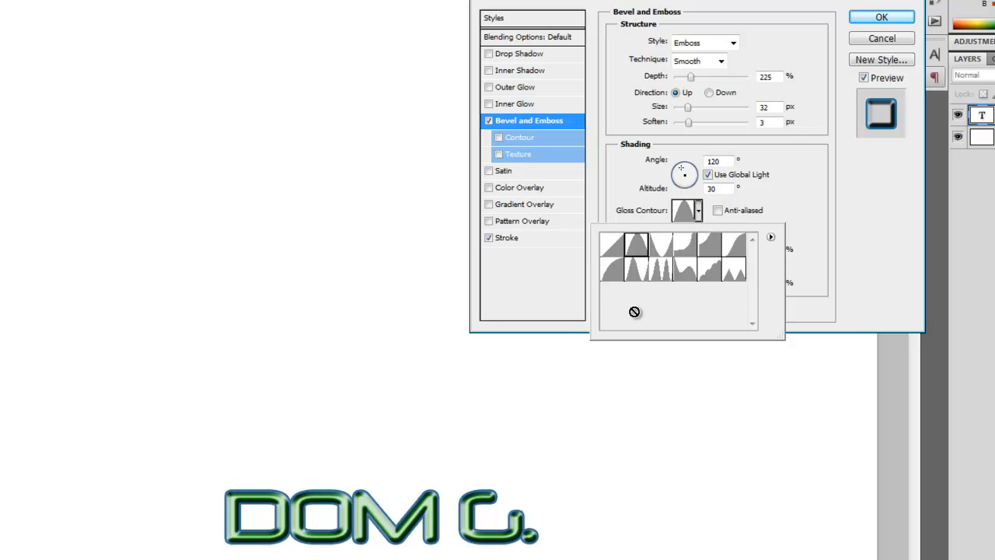
Step: Add a Drop Shadow with 31 px distance, 13% spread, 38 px size and 78% opacity, and apply the layer styles
click(494, 54)
click(499, 56)
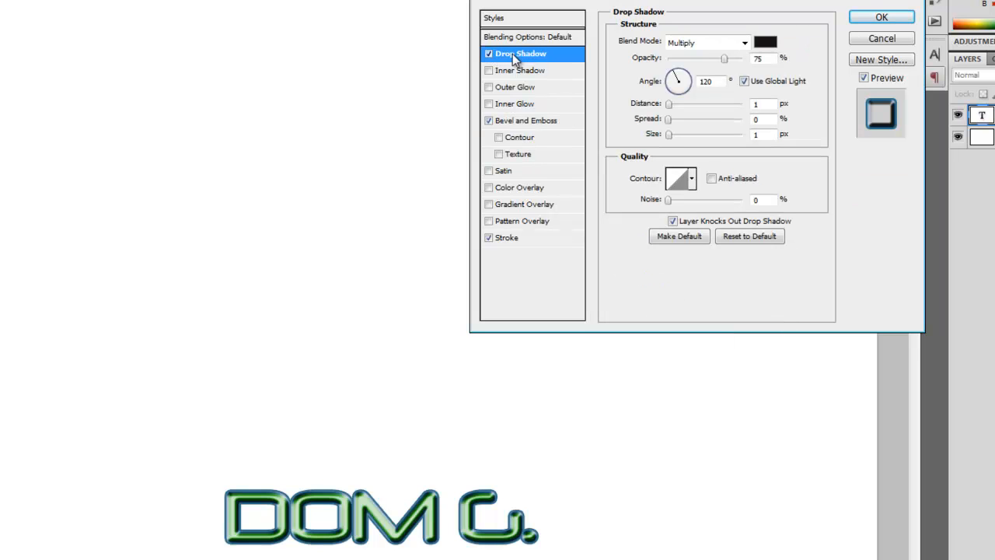
mouse_move(676, 105)
mouse_down()
mouse_move(684, 104)
mouse_move(673, 137)
mouse_move(683, 137)
mouse_move(673, 119)
mouse_move(705, 105)
mouse_move(691, 105)
mouse_up()
mouse_move(724, 59)
mouse_down()
mouse_move(758, 60)
mouse_move(715, 66)
mouse_move(727, 61)
mouse_up()
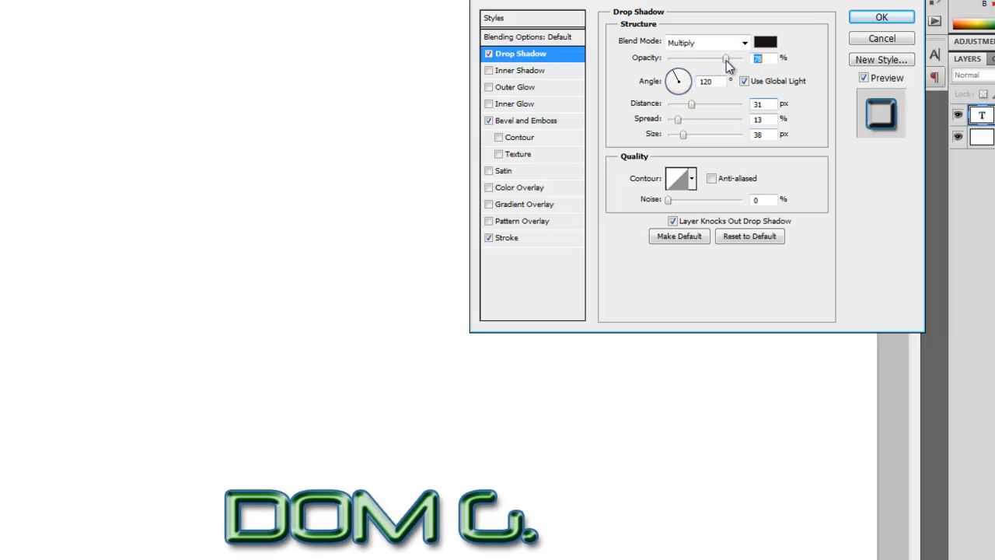
click(888, 19)
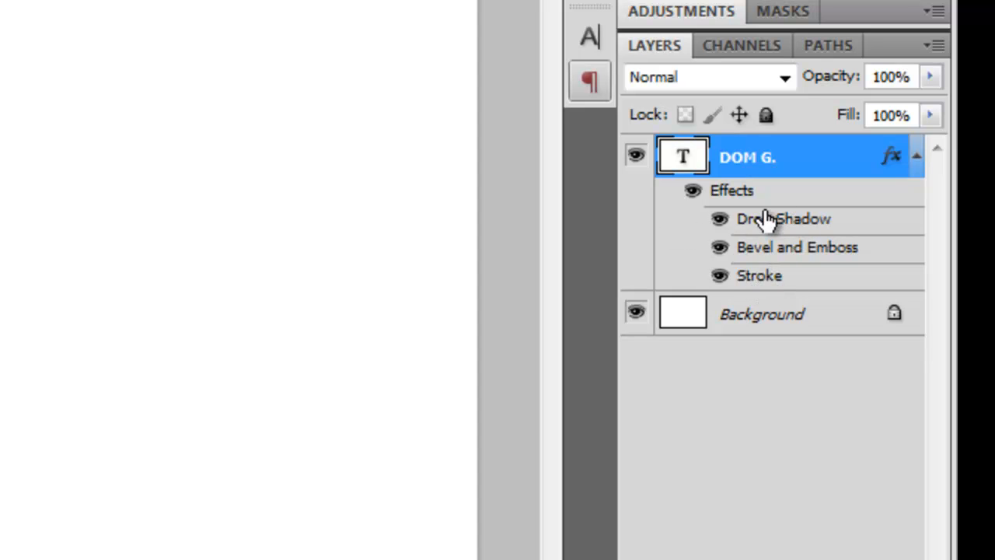
Step: Switch the Drop Shadow and Bevel and Emboss effects of the name layer off and on to compare the look
click(720, 219)
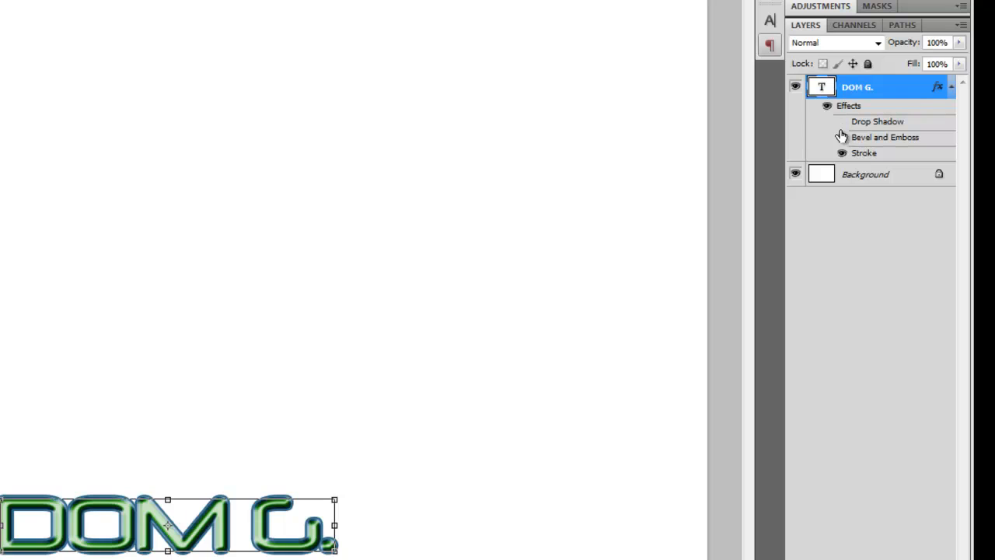
click(842, 139)
click(842, 139)
click(842, 138)
click(842, 140)
click(842, 122)
click(842, 123)
click(842, 123)
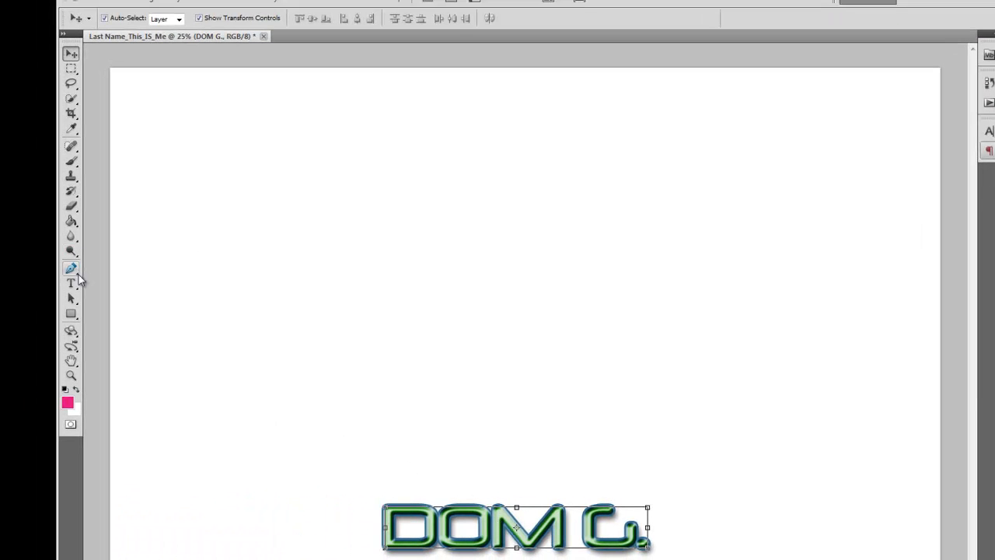
Step: Select the entire name text for editing with the Type tool
click(70, 283)
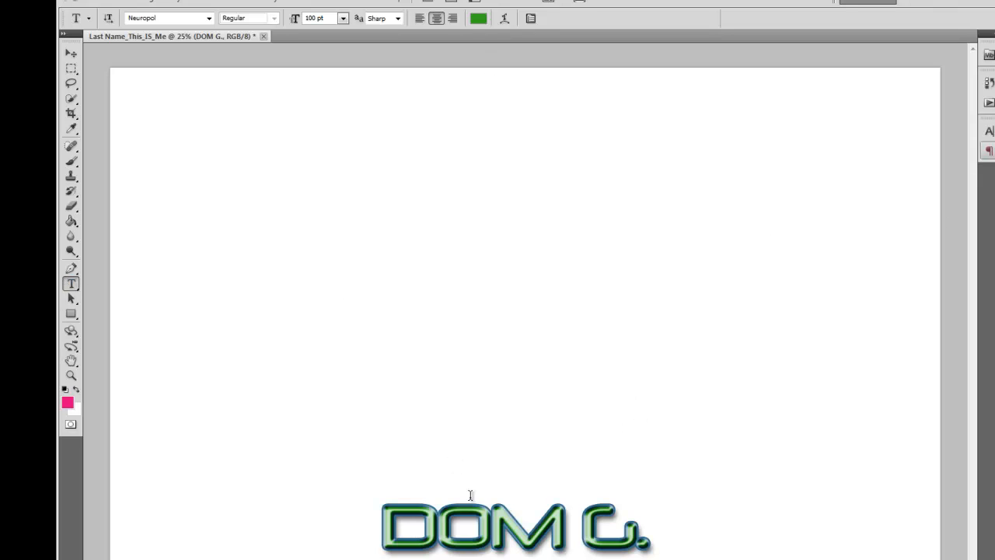
click(490, 517)
click(449, 520)
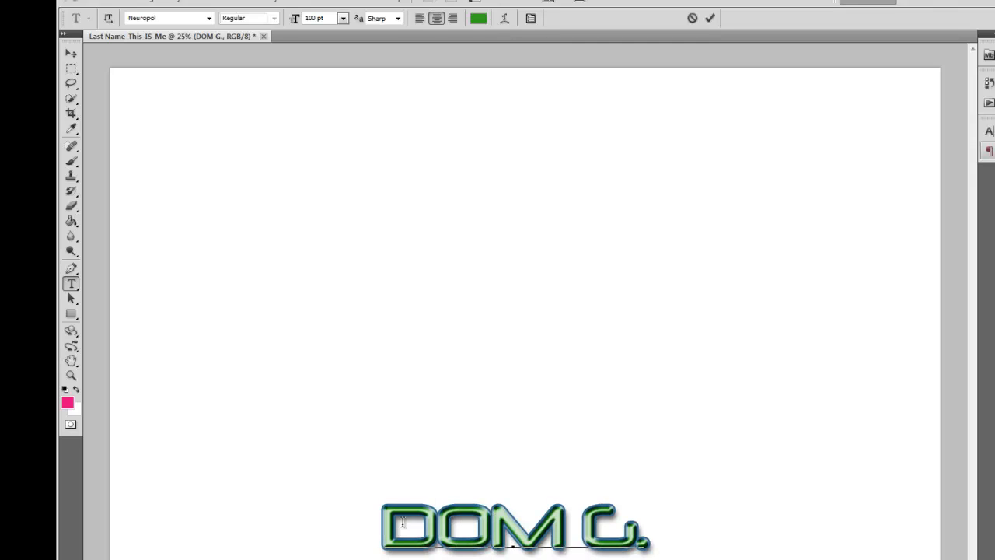
drag(388, 525, 645, 543)
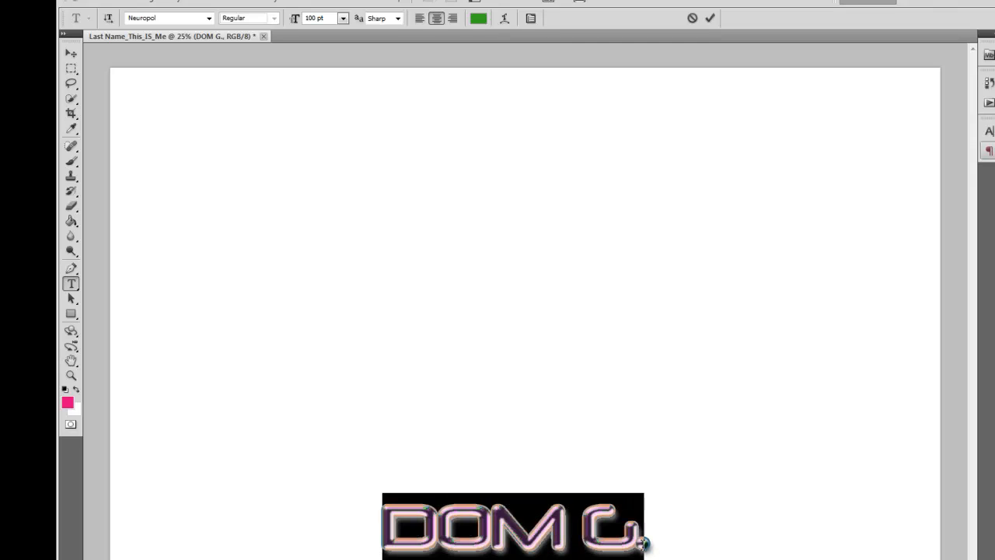
click(645, 542)
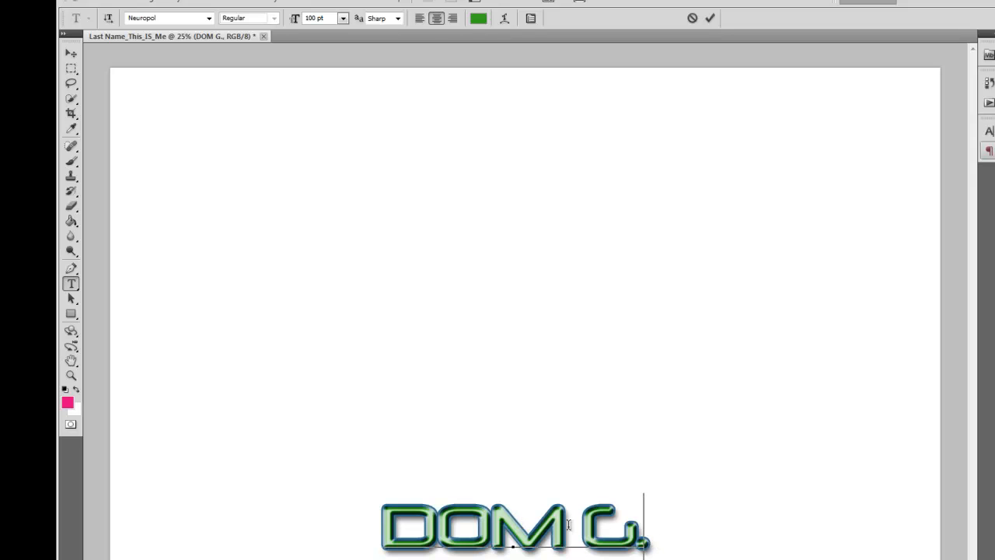
drag(648, 538, 695, 541)
click(396, 533)
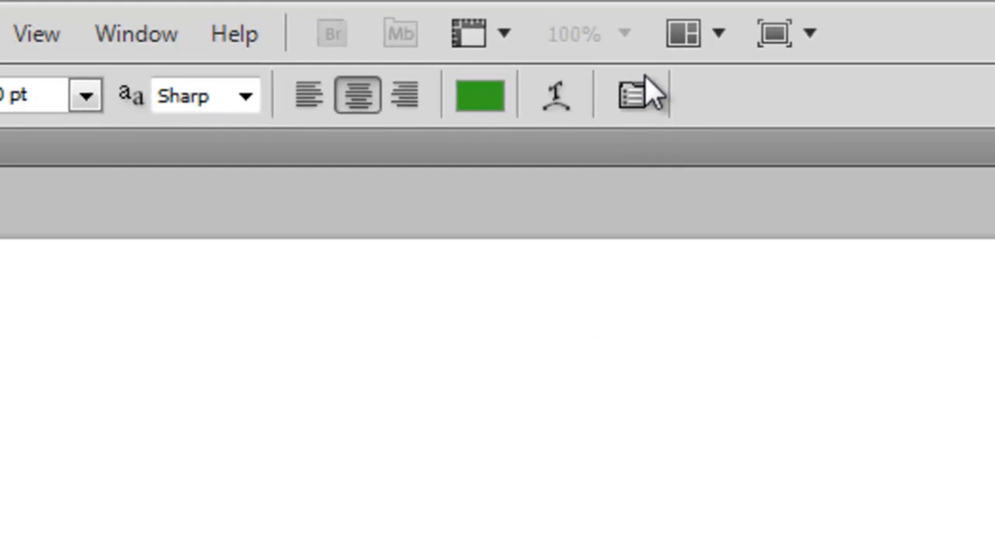
Step: Show the Character settings and keep the name text's font size at 100 pt
click(634, 96)
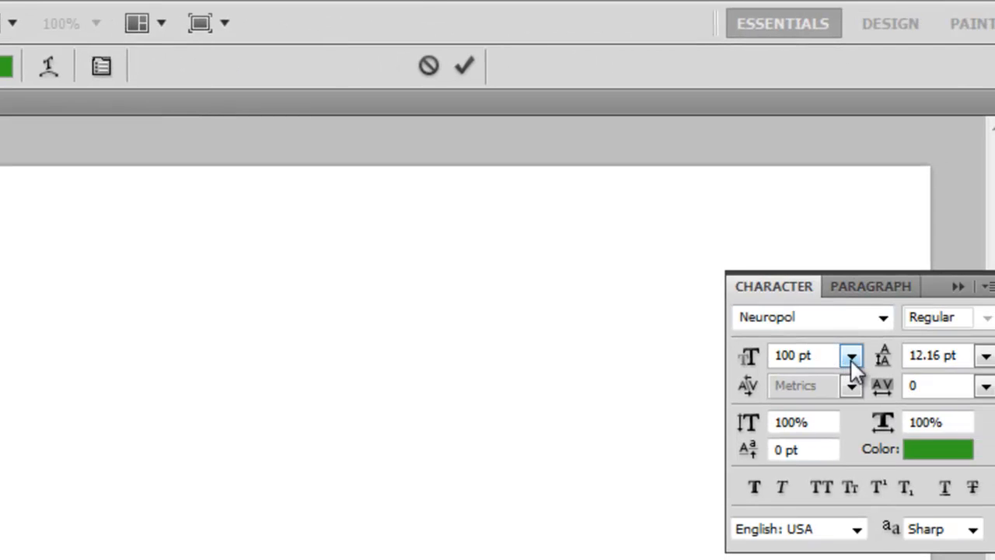
click(851, 360)
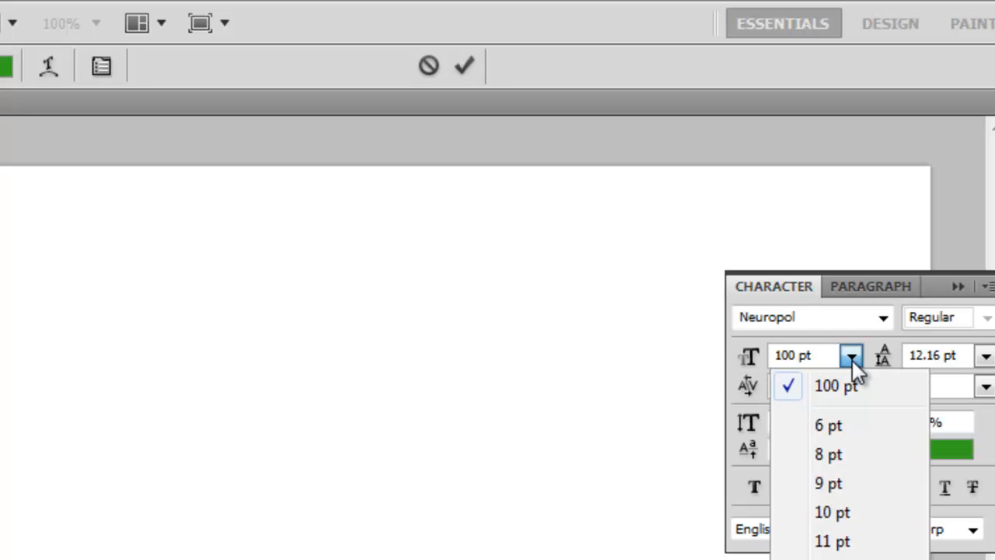
click(826, 379)
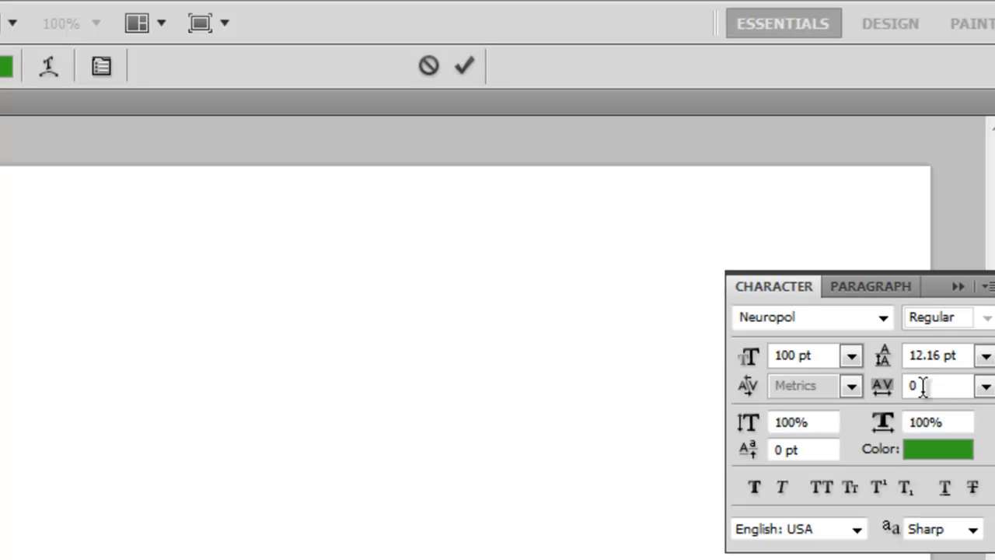
Step: Try tracking values of 25 and 200 on the selected name text, and settle on 50
click(985, 387)
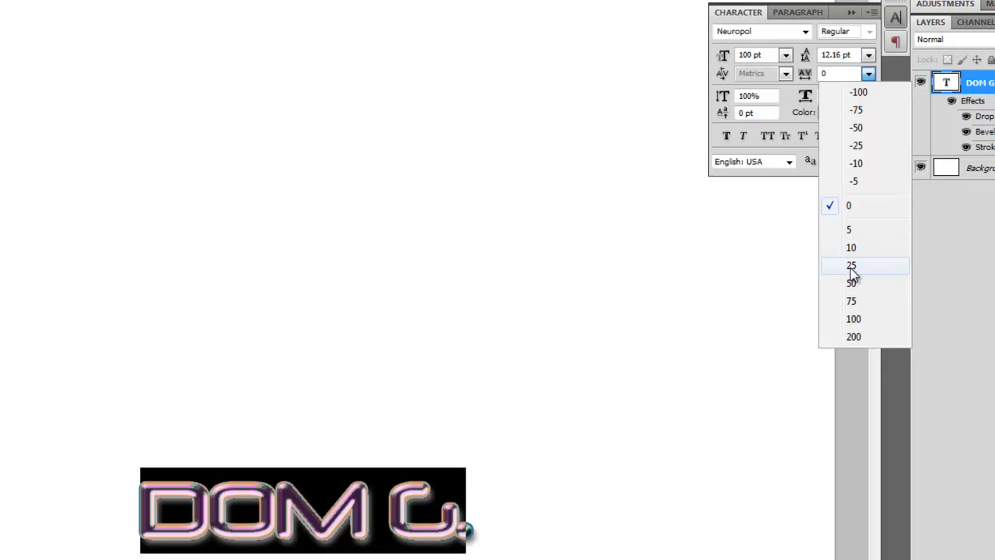
click(853, 267)
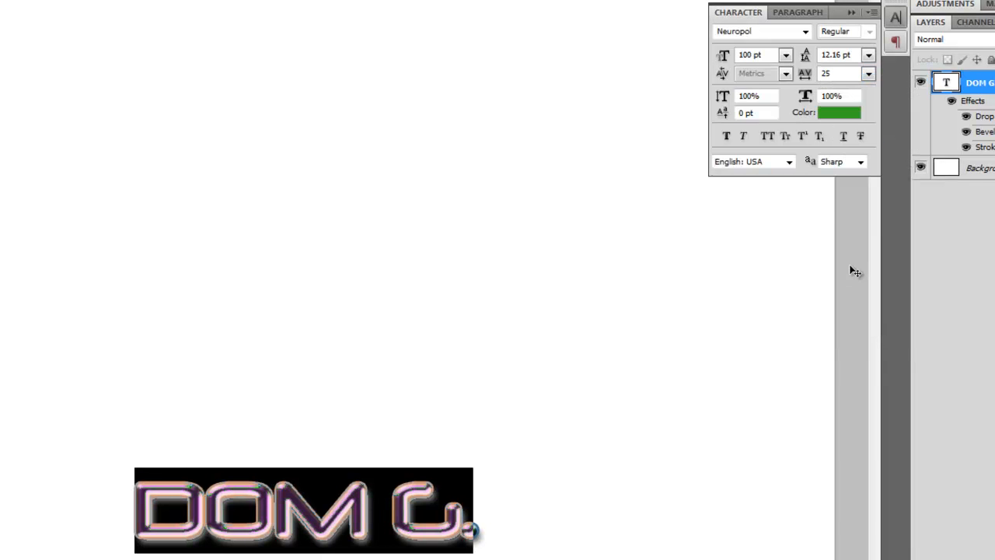
click(869, 73)
click(854, 339)
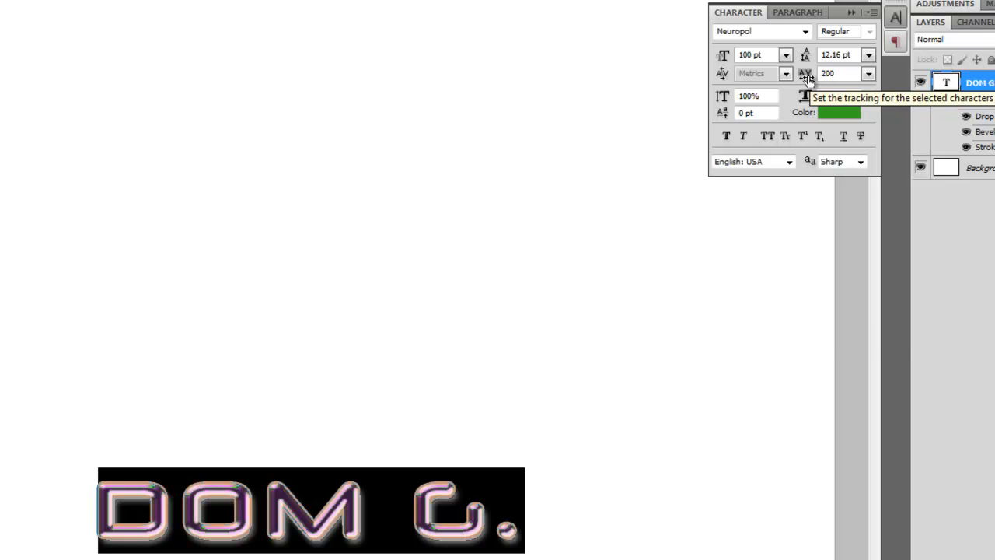
click(869, 74)
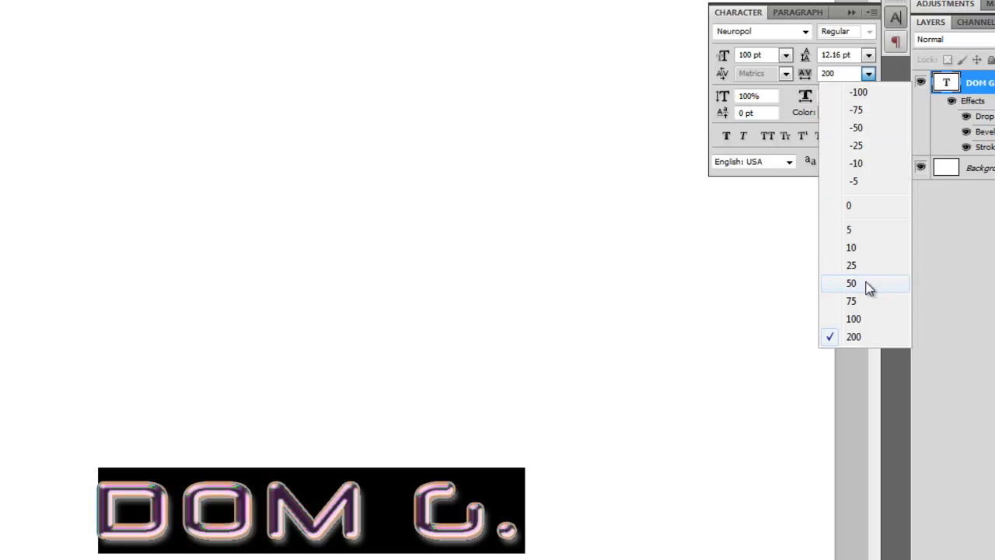
click(851, 283)
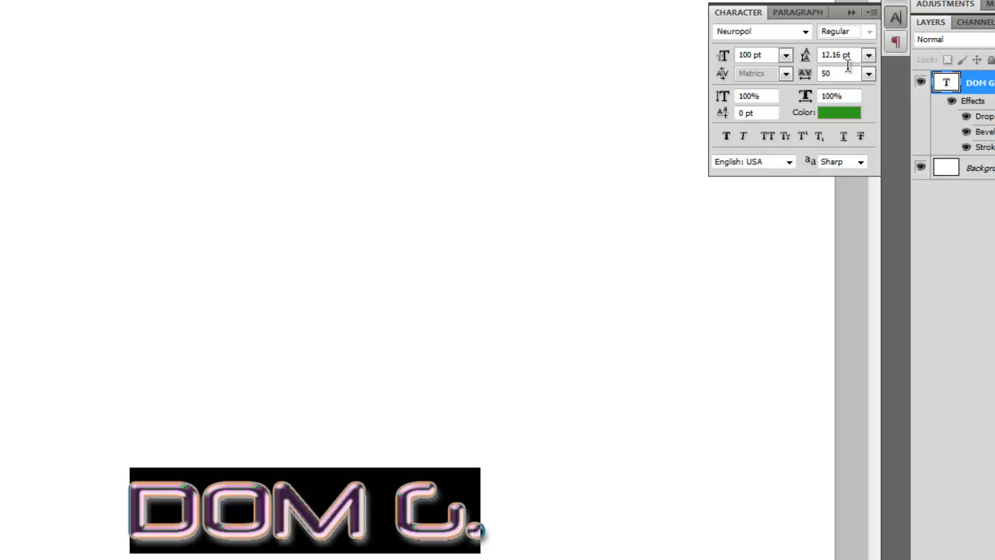
Step: Try Faux Bold and Faux Italic on the selected name text, switching each off again
click(727, 139)
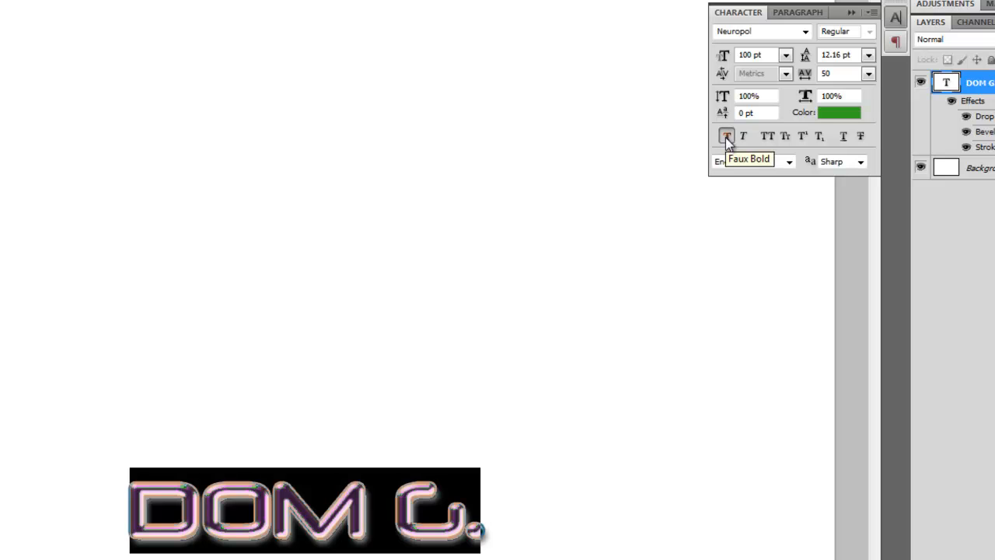
click(727, 138)
click(745, 137)
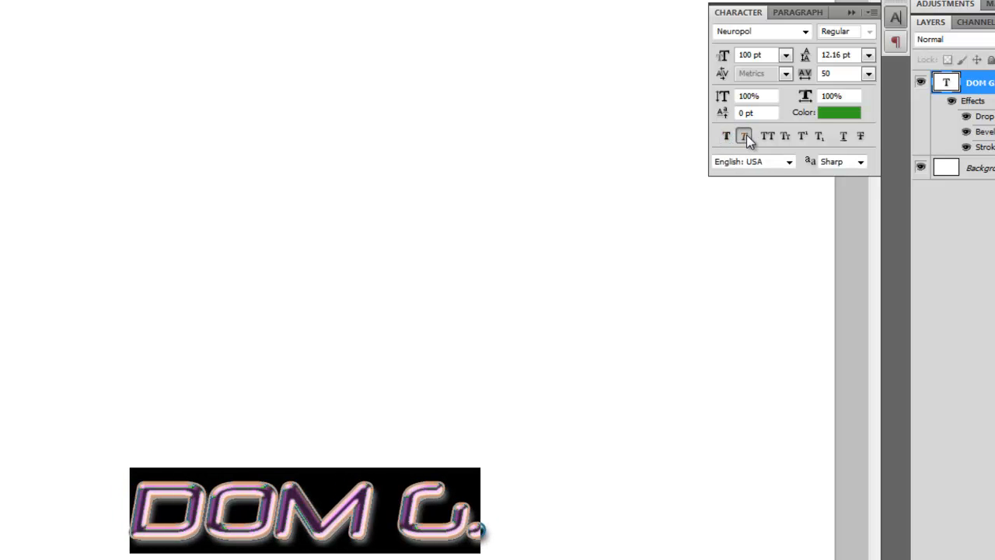
click(745, 137)
Step: Try All Caps and Small Caps on the name text, and leave All Caps on
click(768, 139)
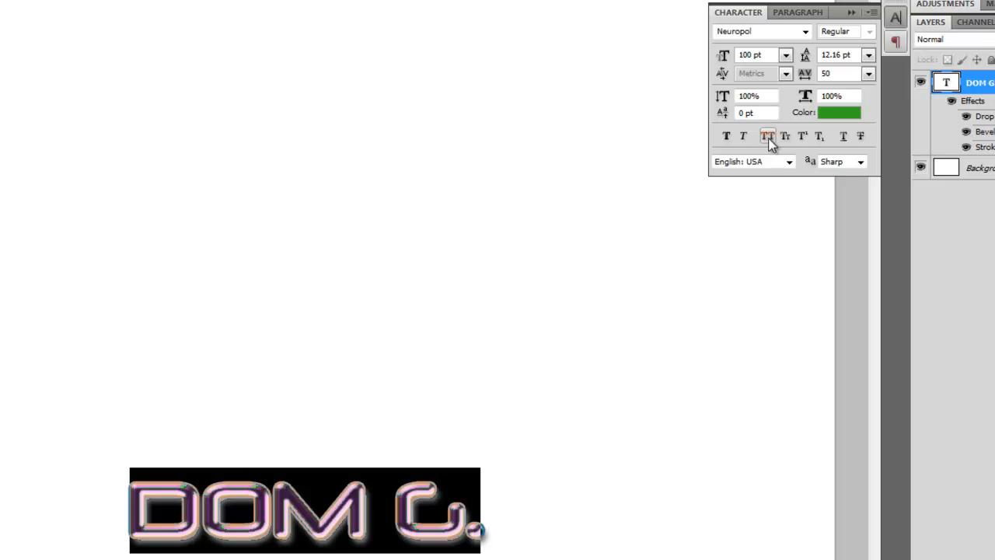
click(768, 138)
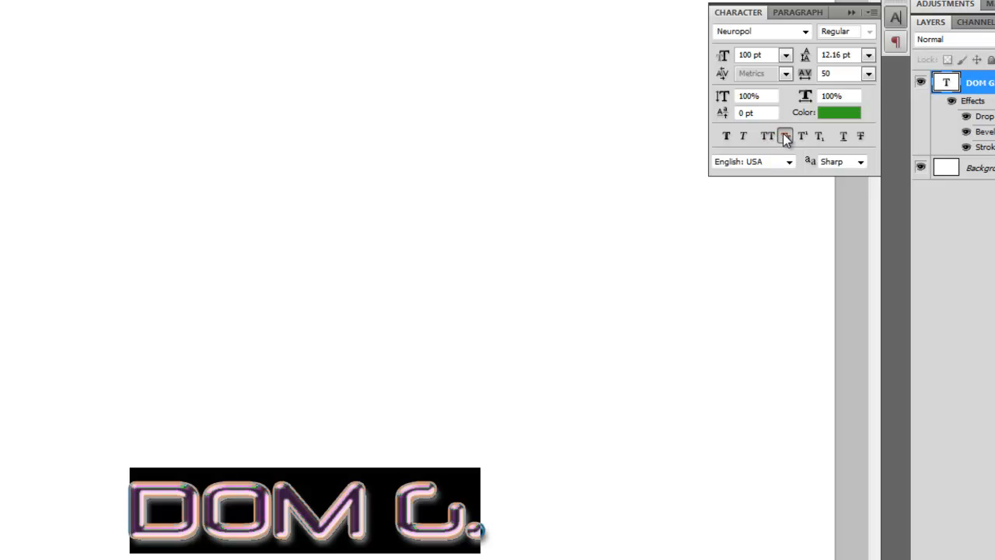
click(769, 137)
Step: Try the NevisonCasDEE, Nilland-Black and one8seven fonts on the name text, and set it to Paganini
click(803, 32)
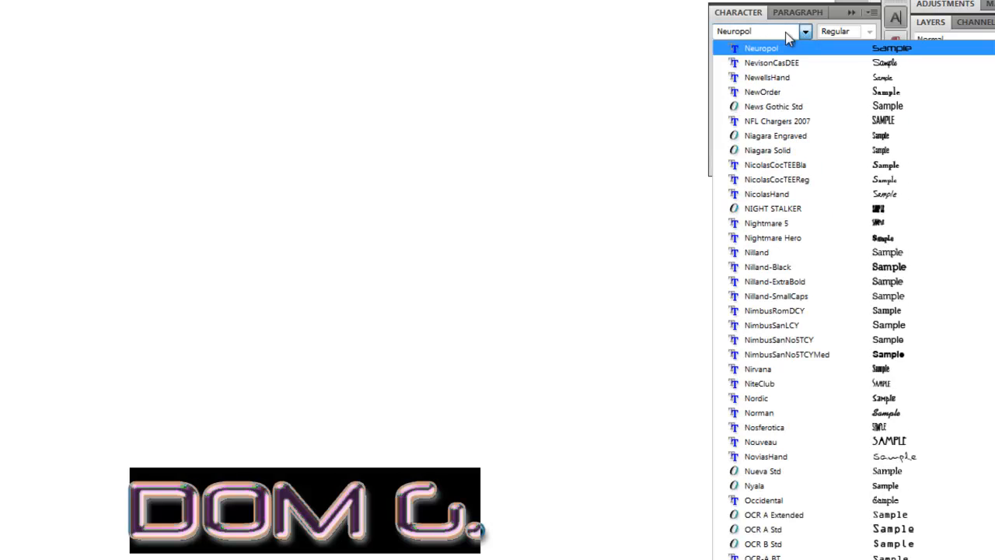
click(887, 64)
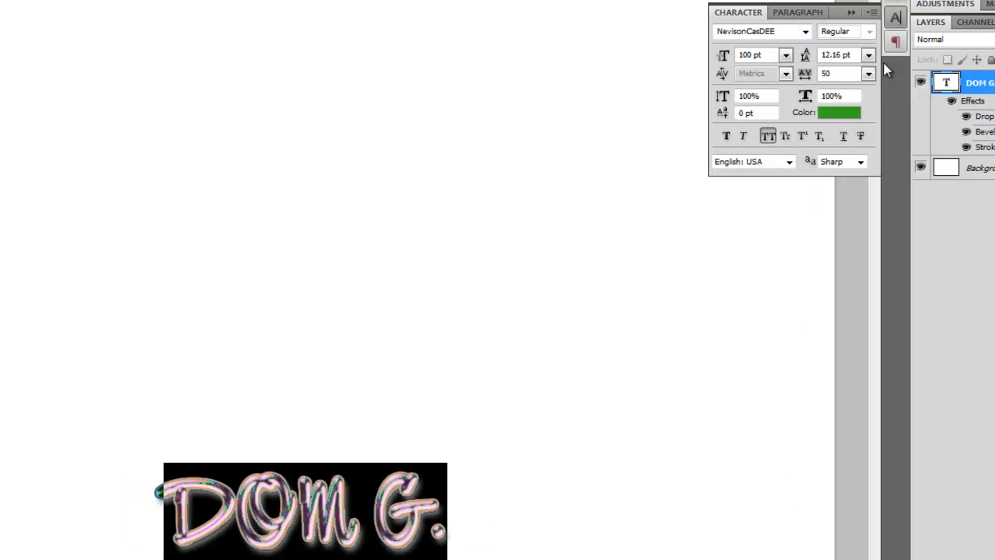
click(806, 32)
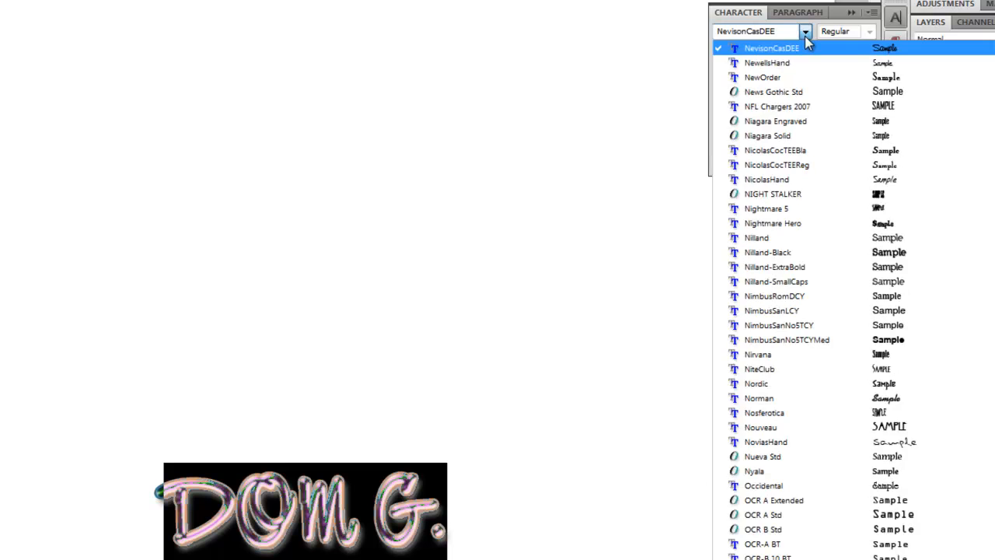
click(896, 250)
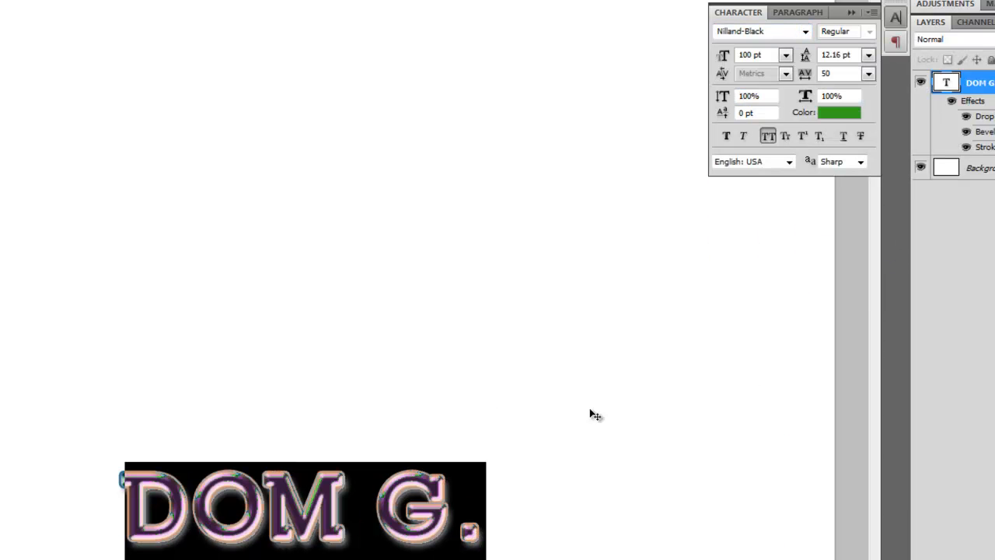
click(806, 32)
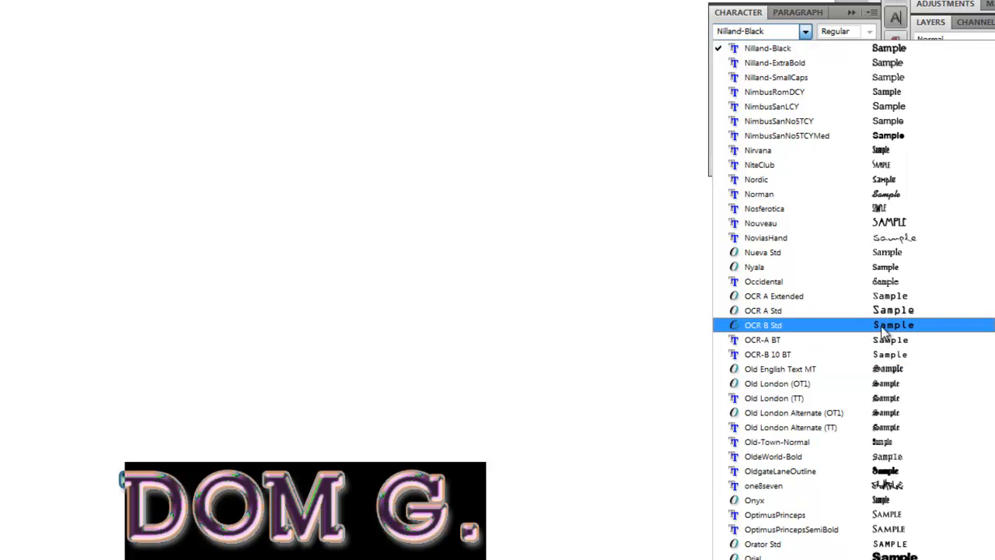
click(880, 486)
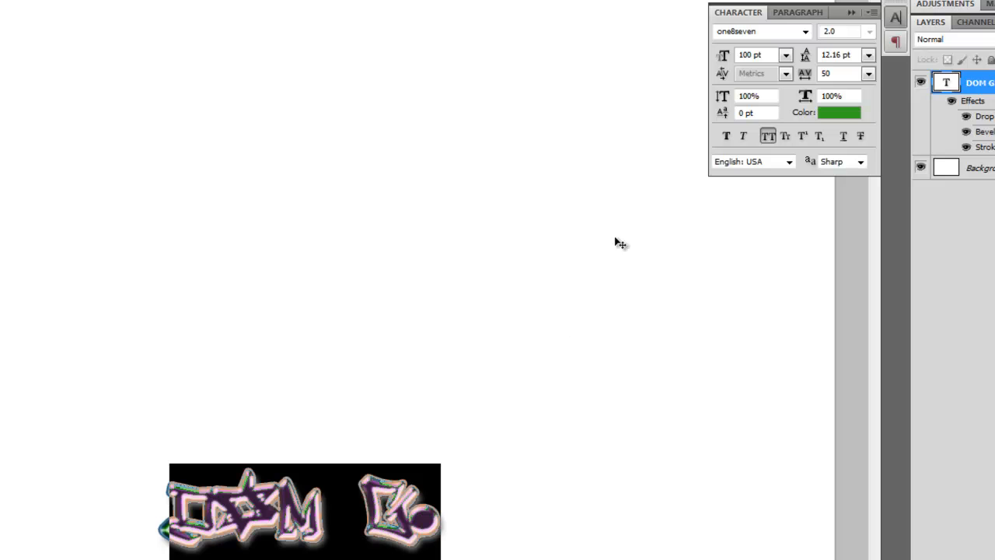
click(806, 32)
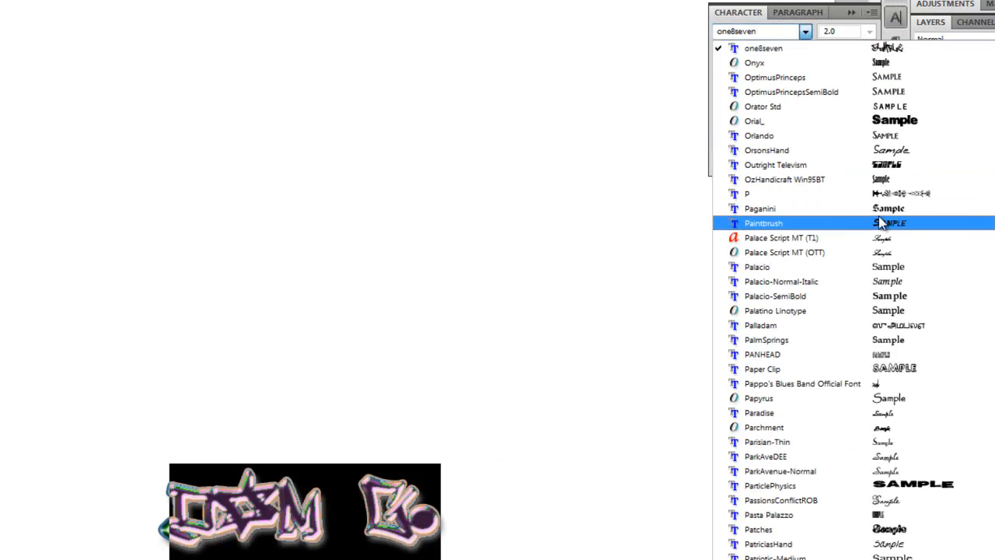
key(Return)
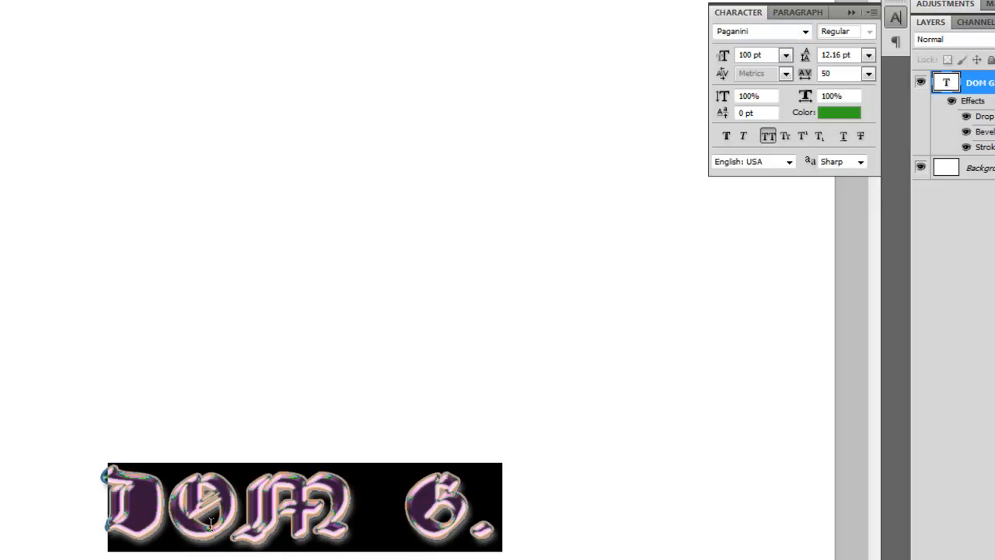
Step: Try the ParkAveDEE, Planet and Proclamate Embossed Heavy fonts on the selected name text
click(806, 32)
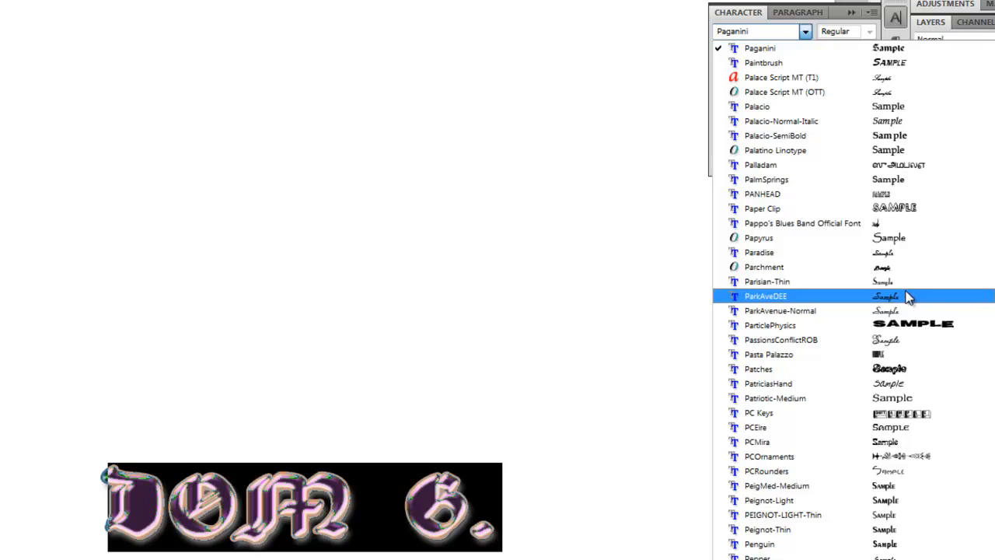
click(895, 302)
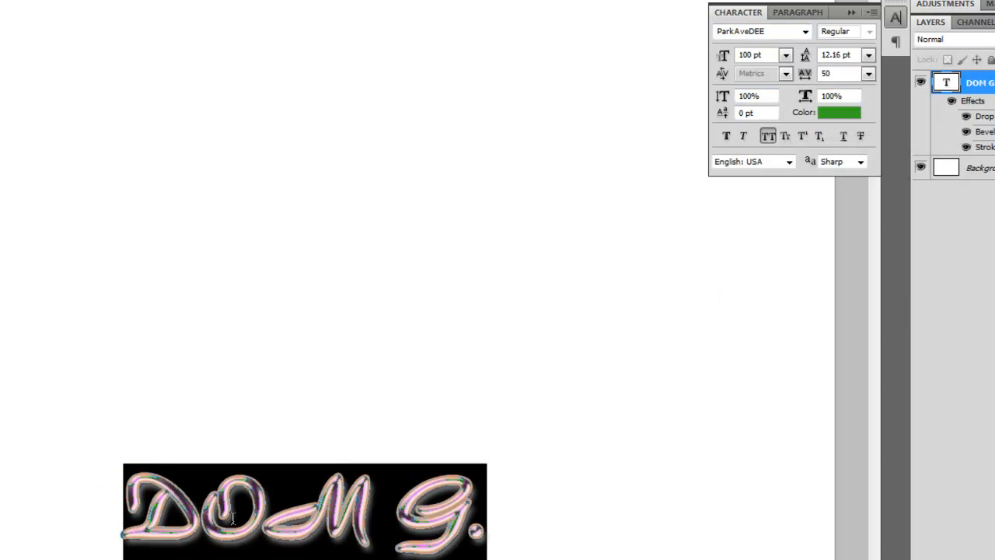
click(806, 31)
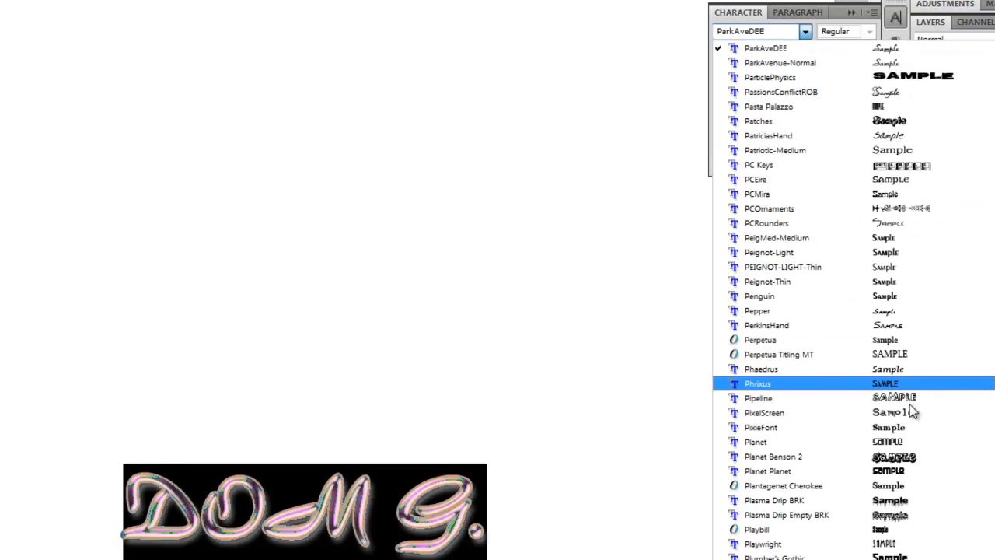
click(901, 442)
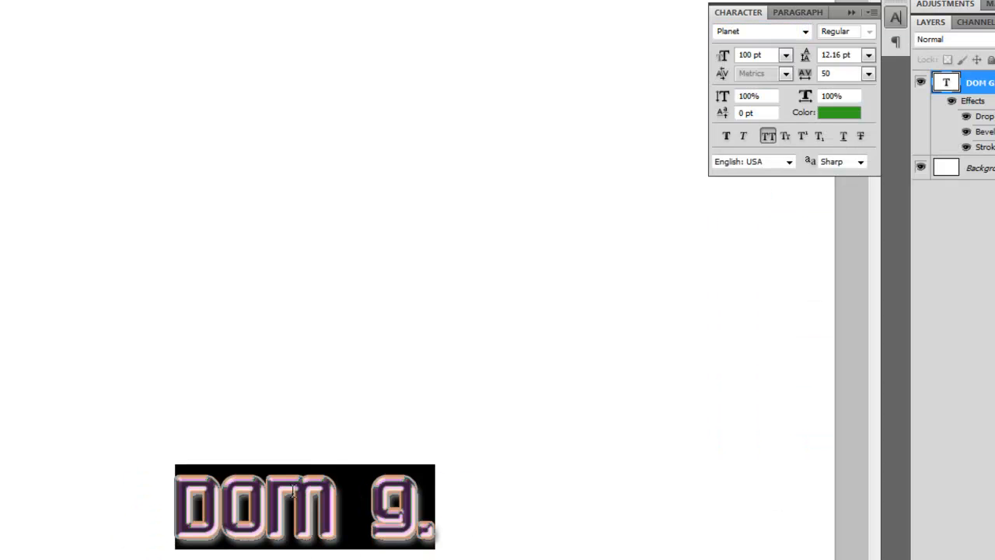
click(805, 31)
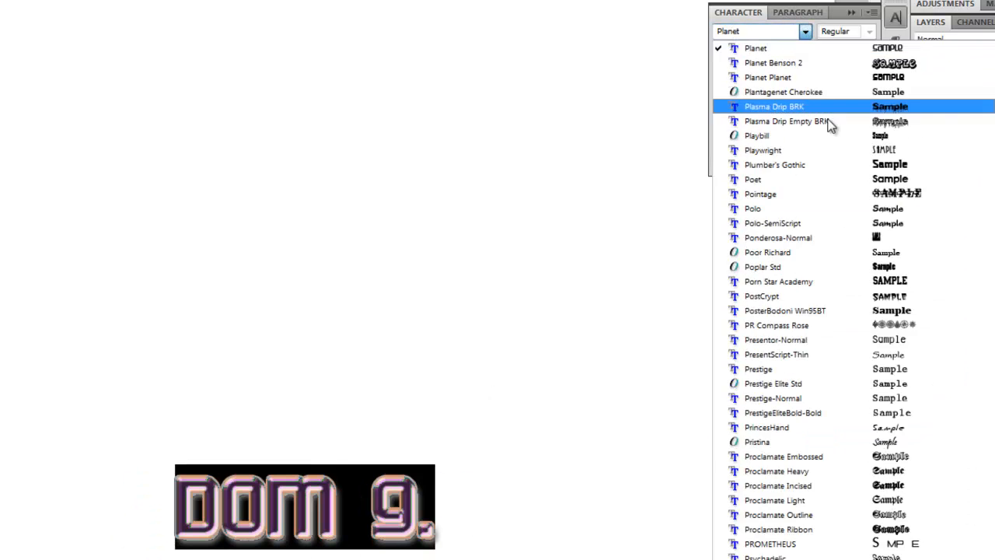
click(936, 470)
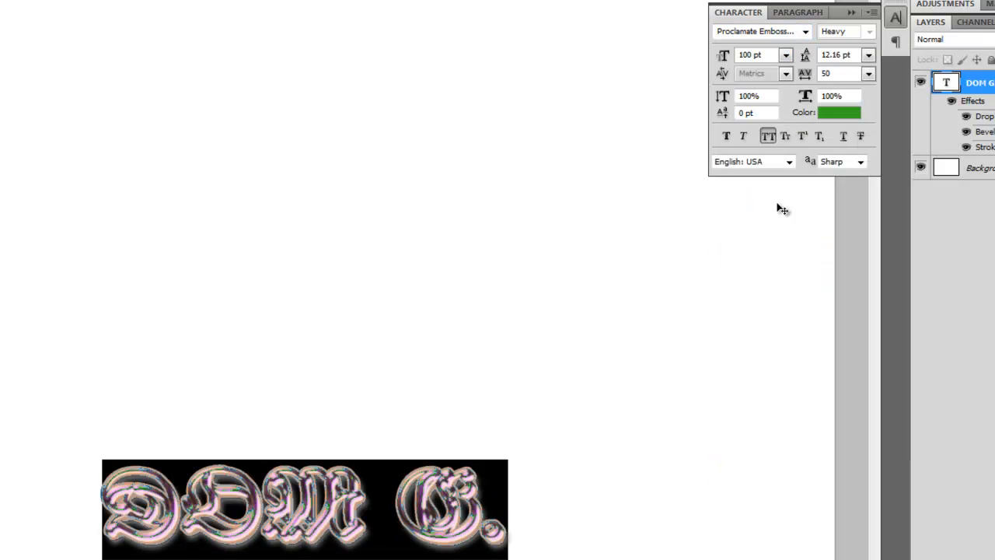
Step: Set the name text's font to Pupcat and collapse the character settings
click(805, 31)
click(878, 178)
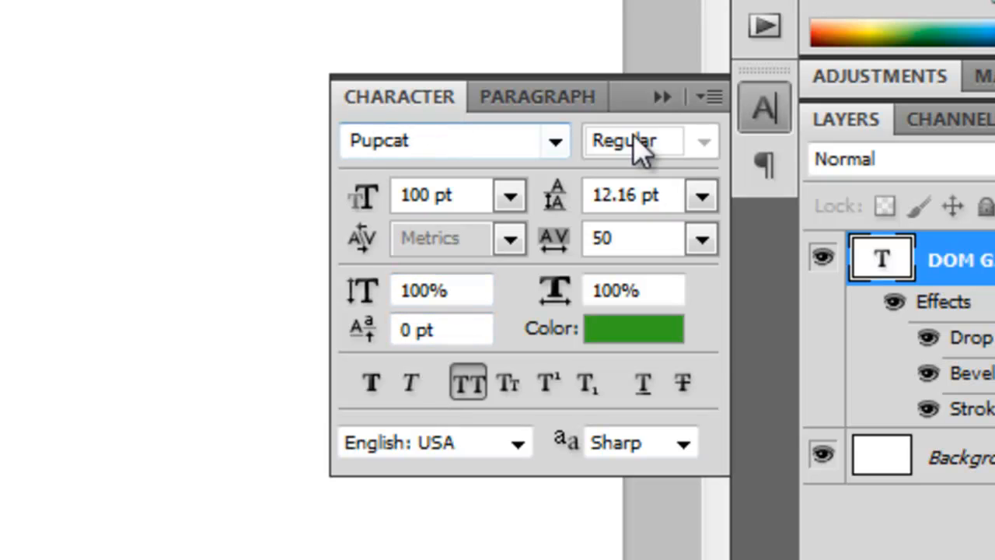
click(664, 98)
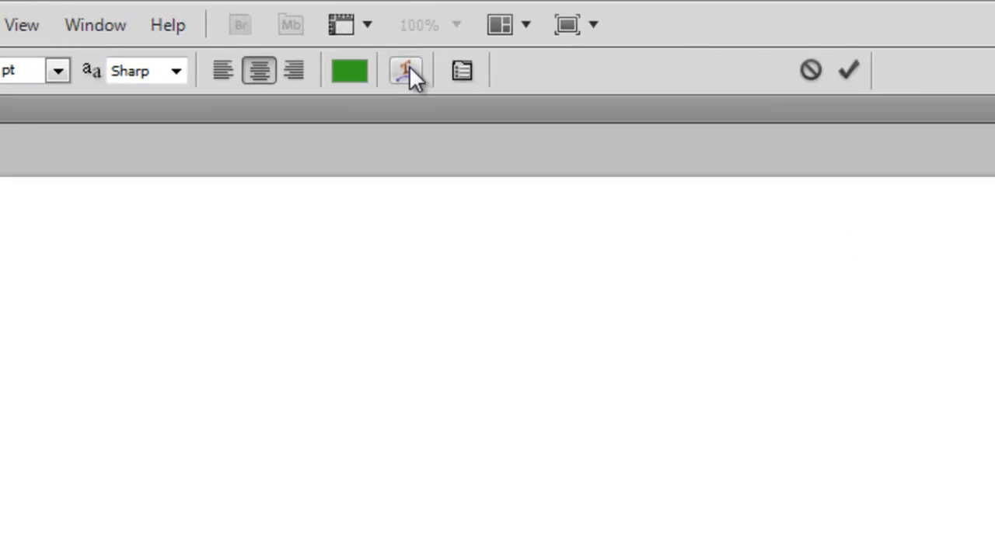
Step: Warp the name text with the Arc style, trying Bend -36, Horizontal Distortion -57 and Vertical Distortion -1
click(459, 86)
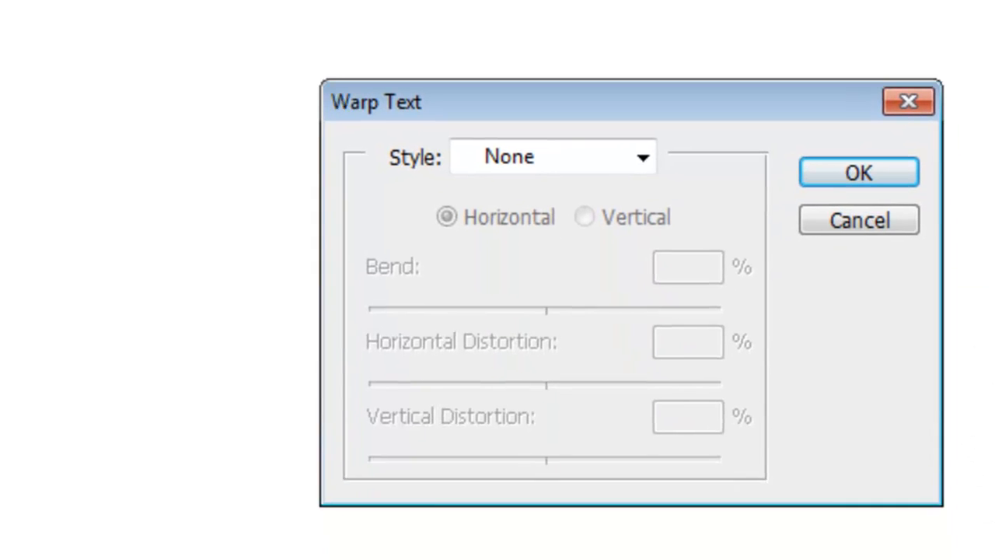
click(639, 139)
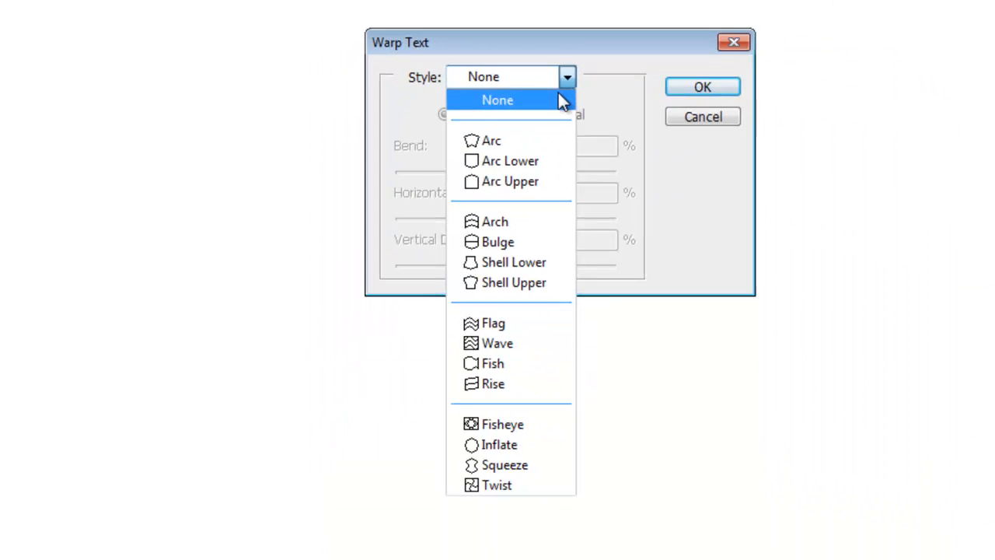
click(501, 103)
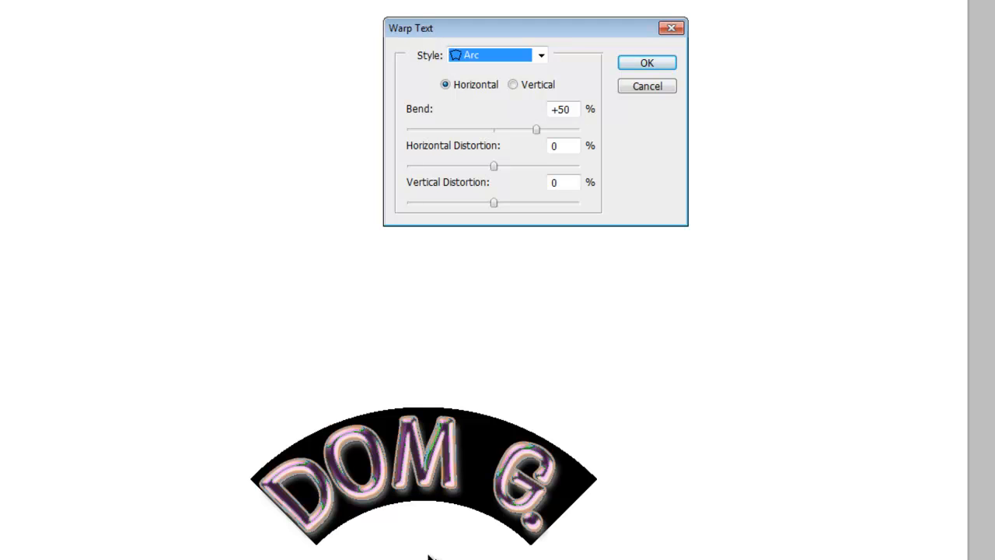
drag(537, 130, 445, 173)
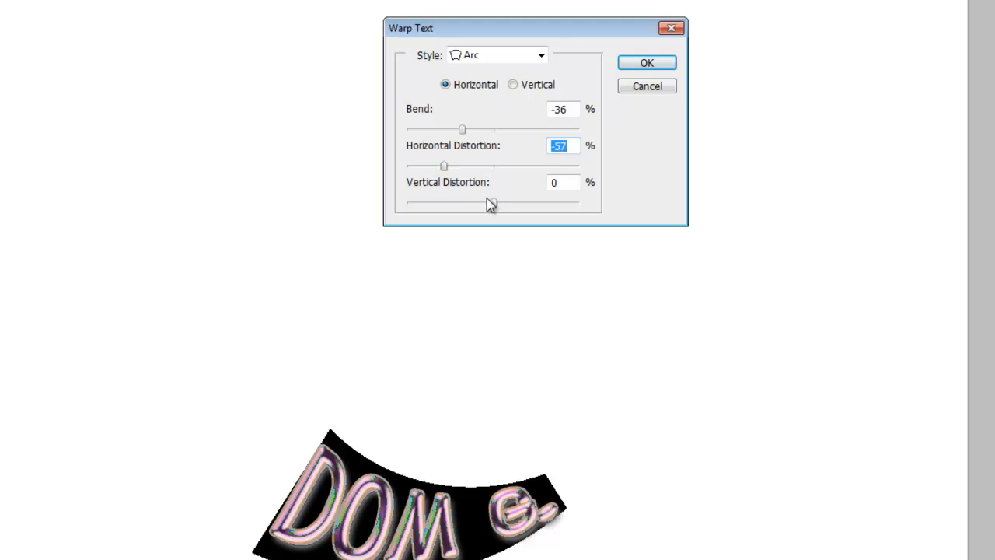
mouse_move(495, 204)
mouse_down()
mouse_move(529, 204)
mouse_move(492, 203)
mouse_up()
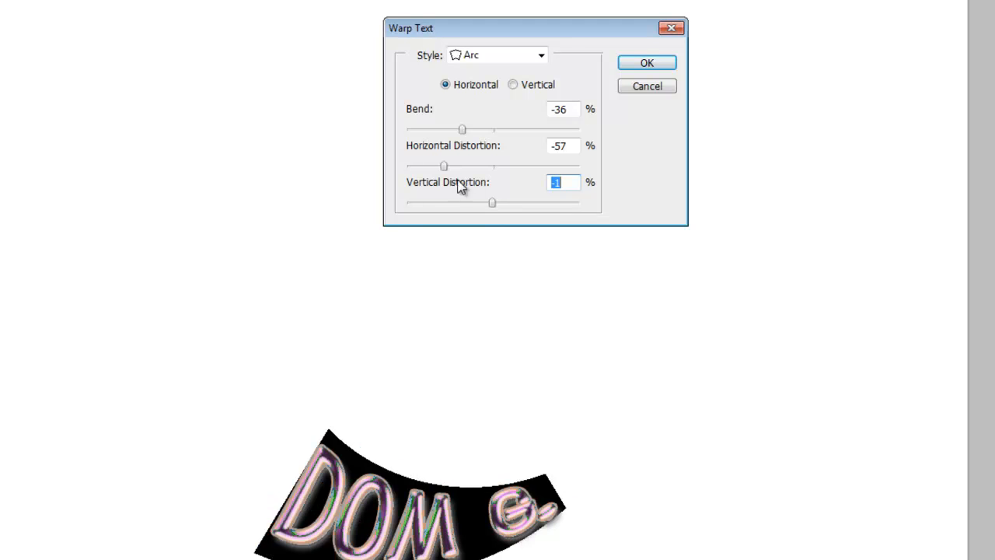
Step: Reset the Arc warp's Horizontal Distortion and Bend to 0 after trying Bend +16 and the Vertical orientation, and return to Horizontal
drag(451, 168, 496, 179)
drag(462, 129, 513, 135)
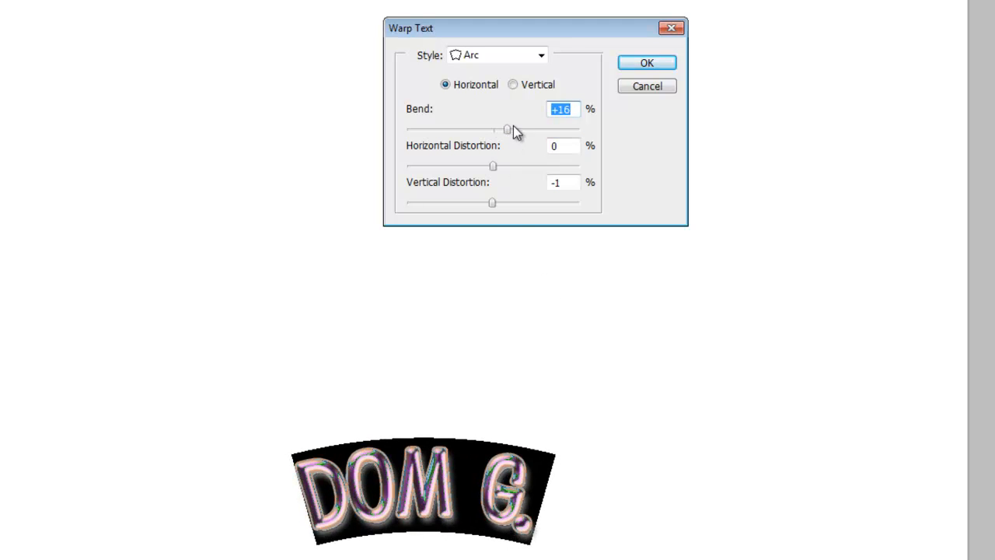
click(515, 87)
mouse_move(510, 133)
mouse_down()
mouse_move(475, 137)
mouse_move(494, 138)
mouse_up()
click(445, 86)
Step: Change the warp style to Arc Lower, try Bend +49, and apply it with Bend -35 and Horizontal Distortion +2
click(539, 60)
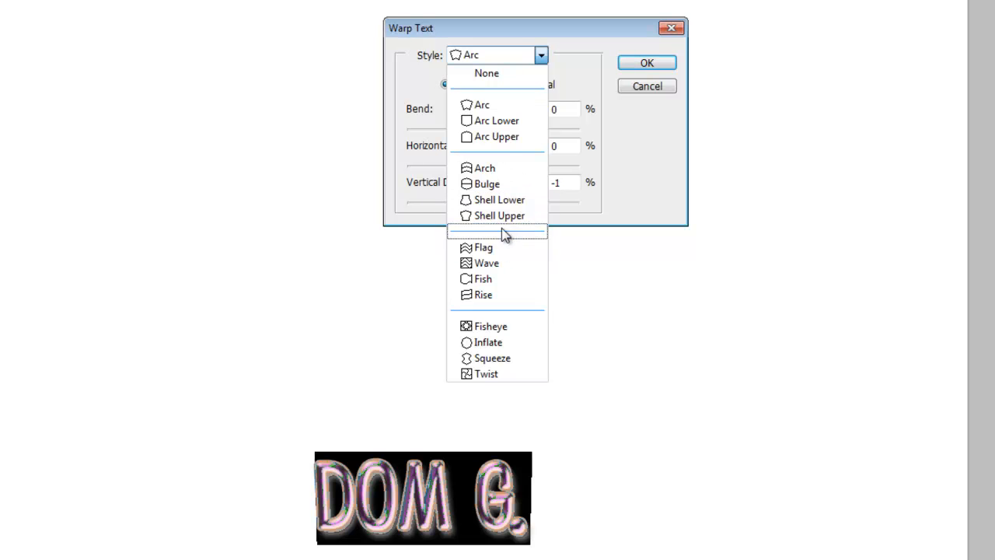
click(495, 123)
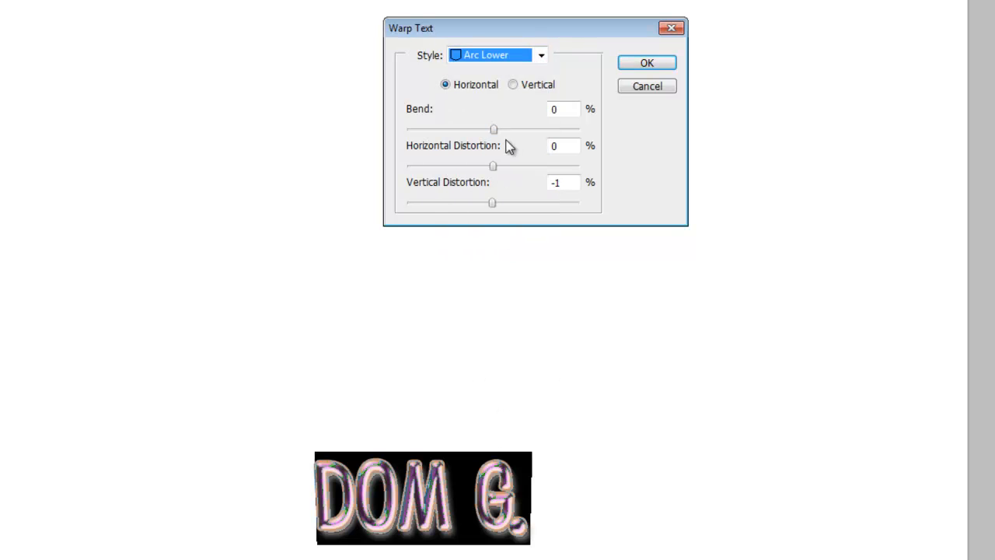
drag(495, 129, 535, 130)
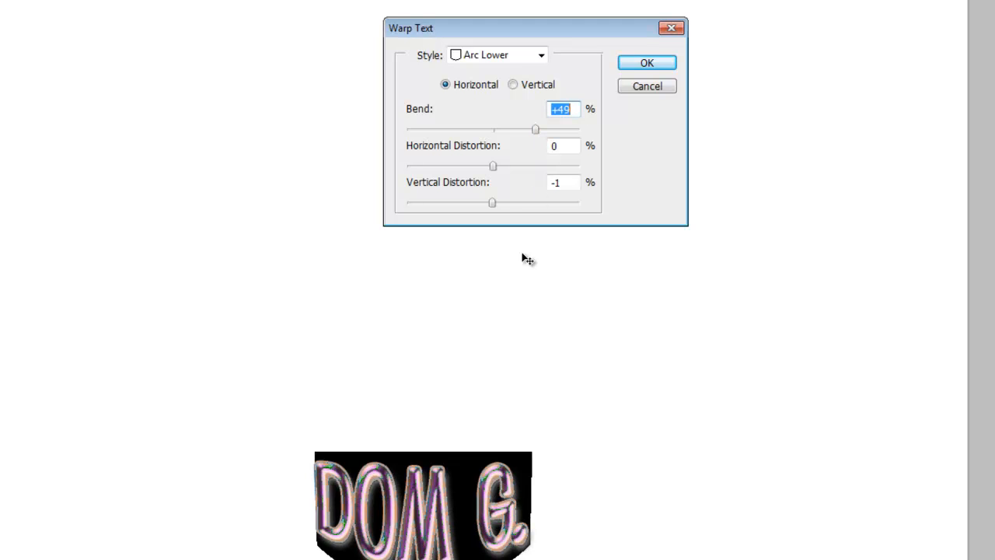
mouse_move(494, 167)
mouse_down()
mouse_move(511, 166)
mouse_move(495, 167)
mouse_up()
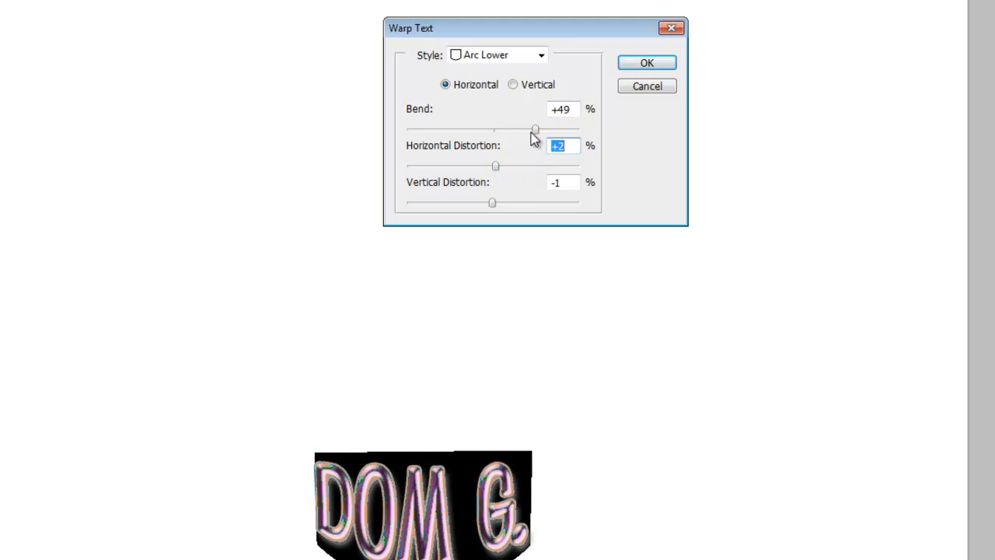
drag(555, 134, 463, 161)
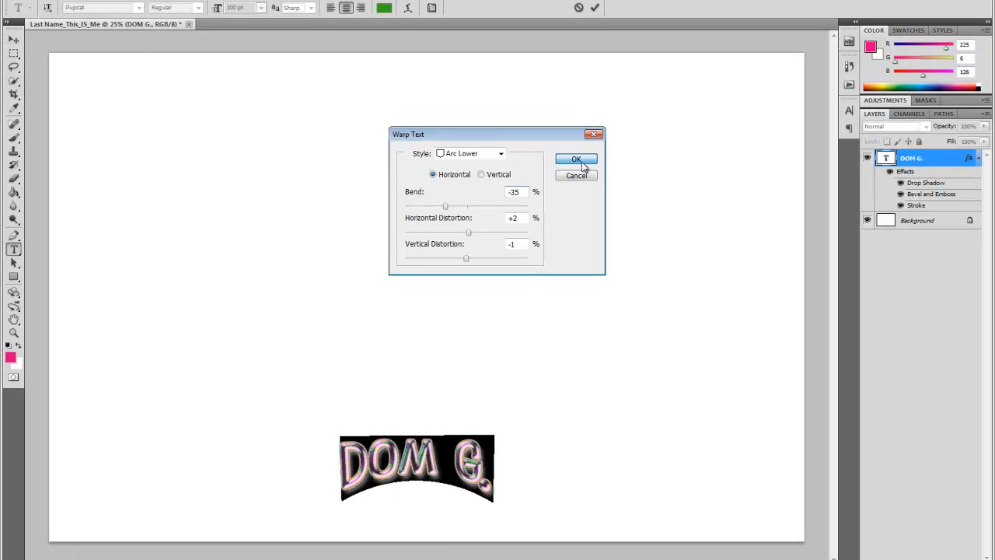
click(642, 70)
Step: Switch to the Move tool, deselect the warped name text layer and select it again
click(14, 39)
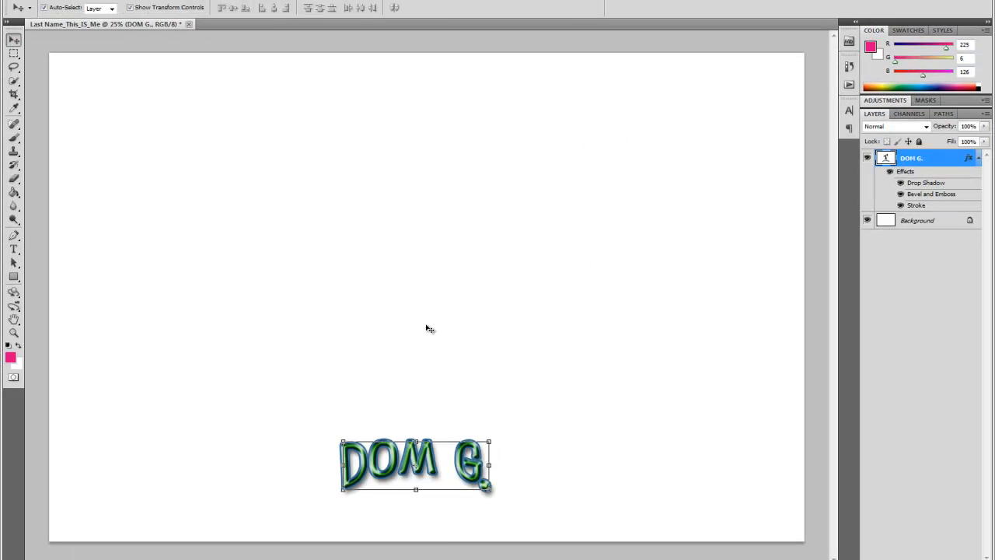
click(428, 329)
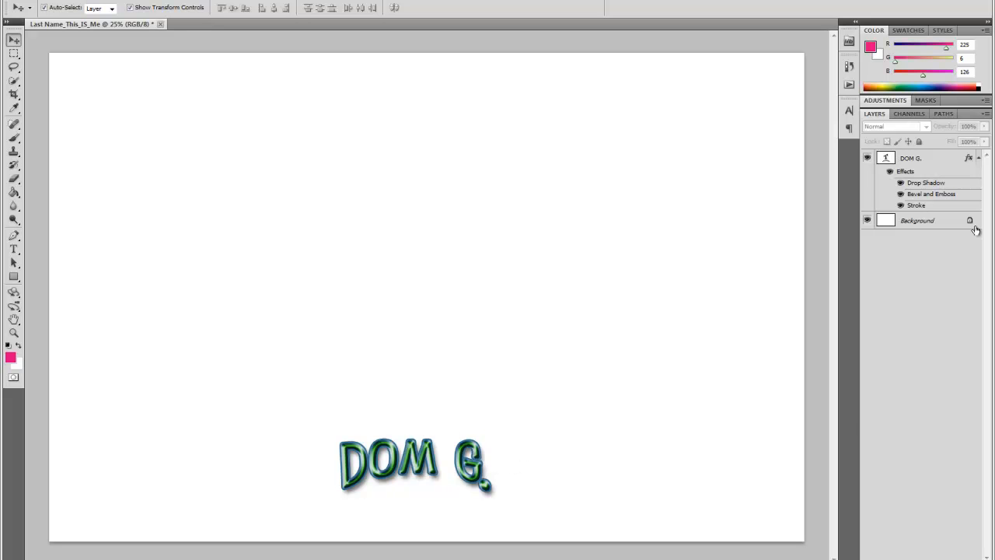
click(917, 165)
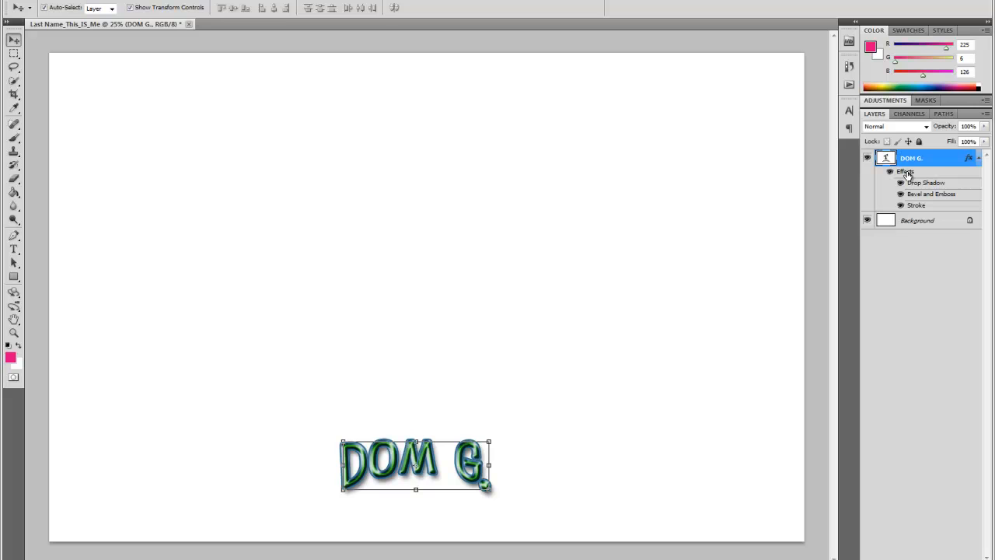